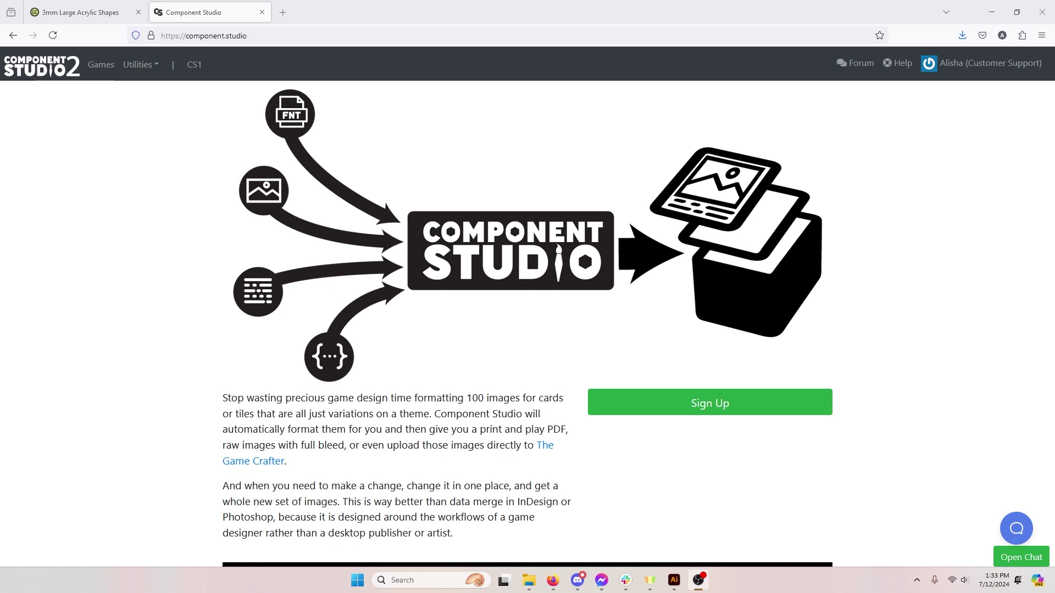
# - Open the Utilities menu in Component Studio's top navigation bar
pyautogui.click(144, 64)
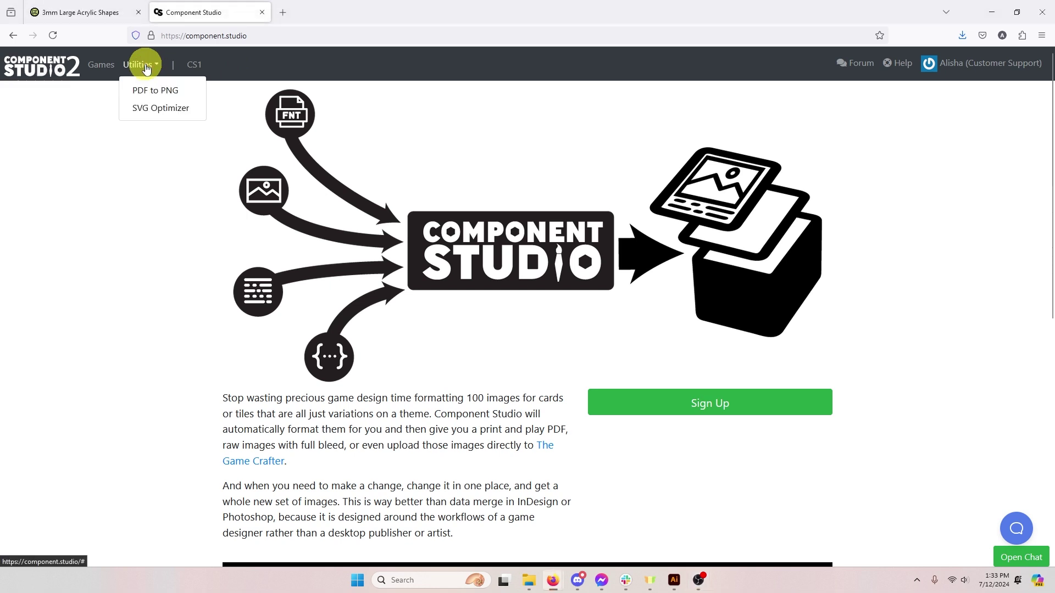
# - Open SVG Optimizer and drop the acrylic shapes SVG from File Explorer onto the canvas
pyautogui.click(156, 110)
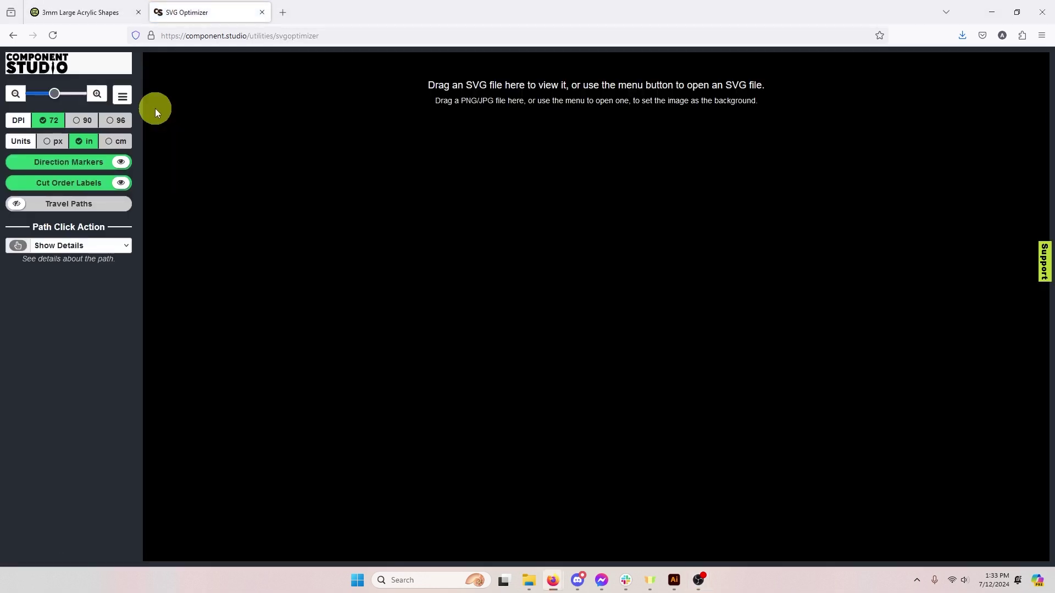
pyautogui.press('super+e')
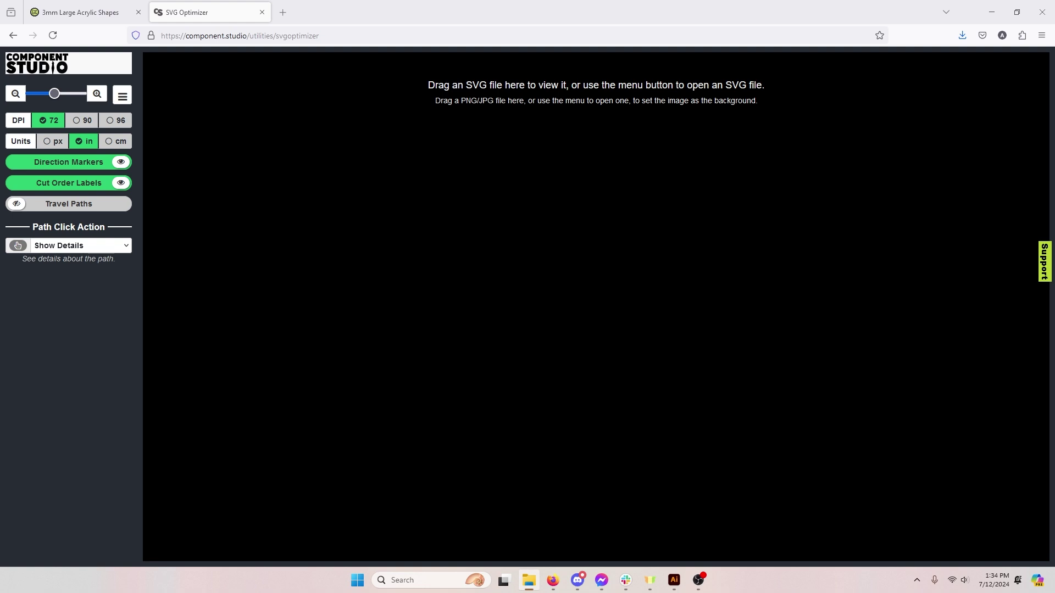
pyautogui.moveTo(1051, 132); pyautogui.dragTo(480, 259)
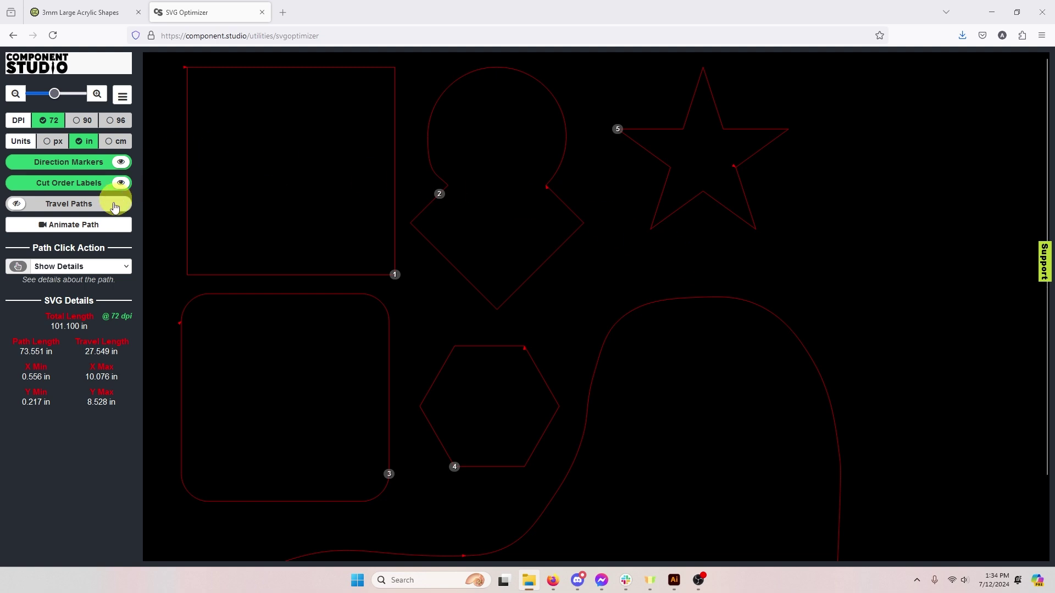
# - Split the square (path 1) into 2 equal parts with a 0.010 in cut width
pyautogui.click(86, 267)
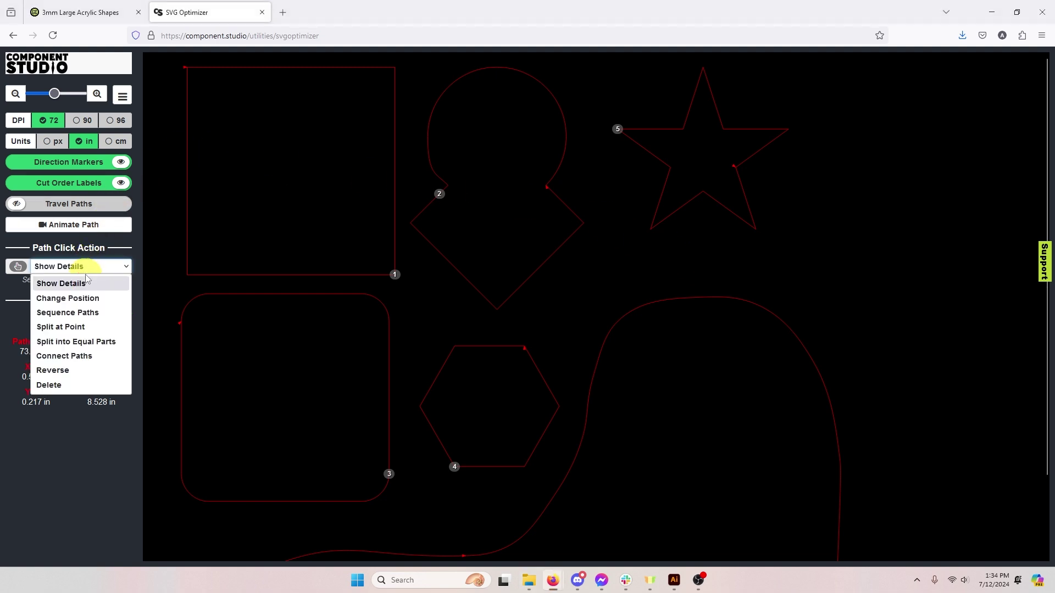
pyautogui.click(76, 341)
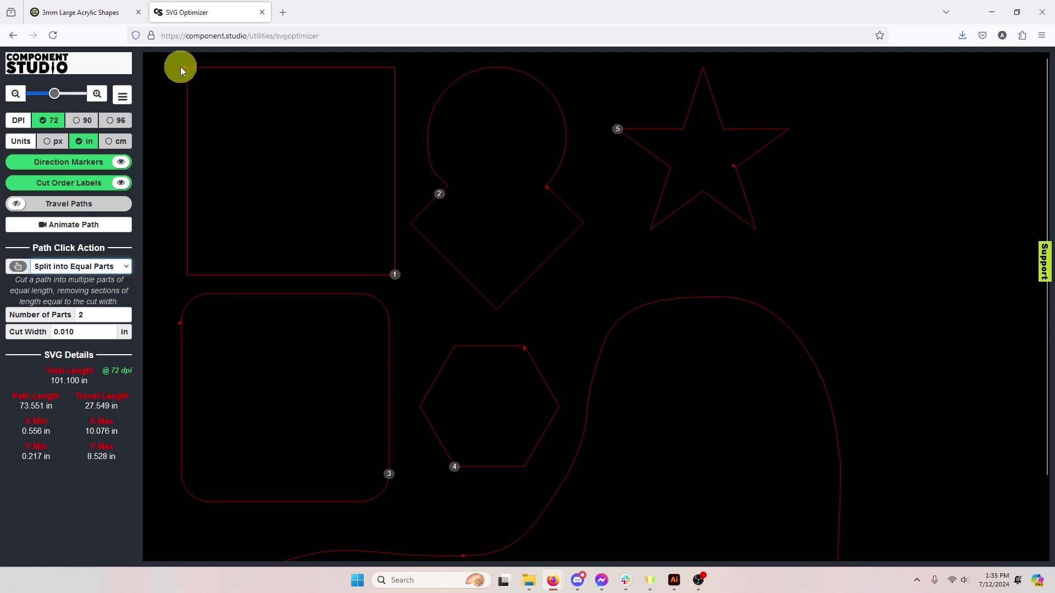
pyautogui.click(94, 315)
pyautogui.moveTo(93, 314); pyautogui.dragTo(73, 315)
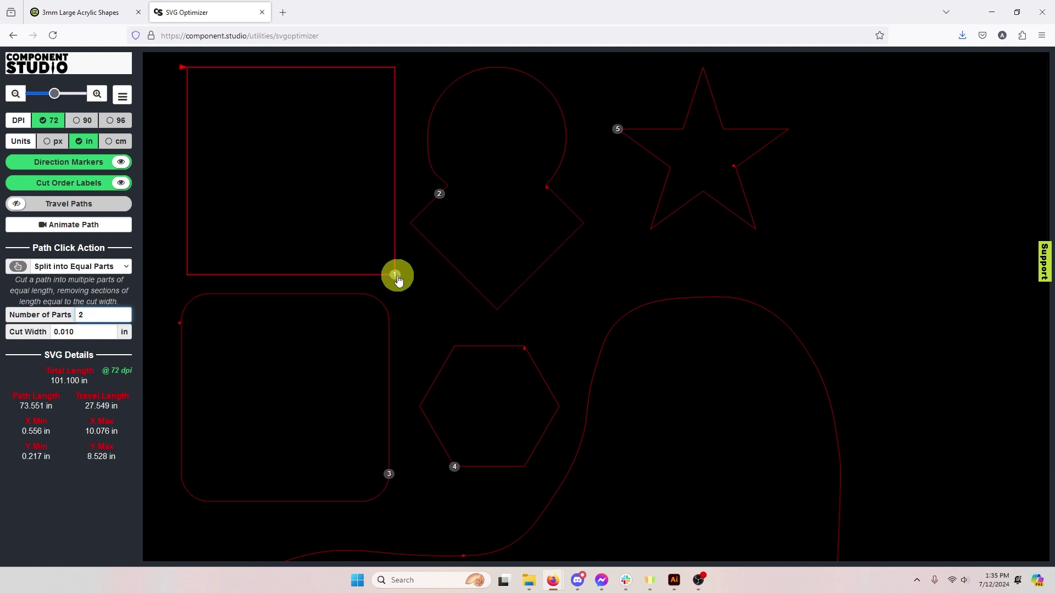
pyautogui.click(398, 281)
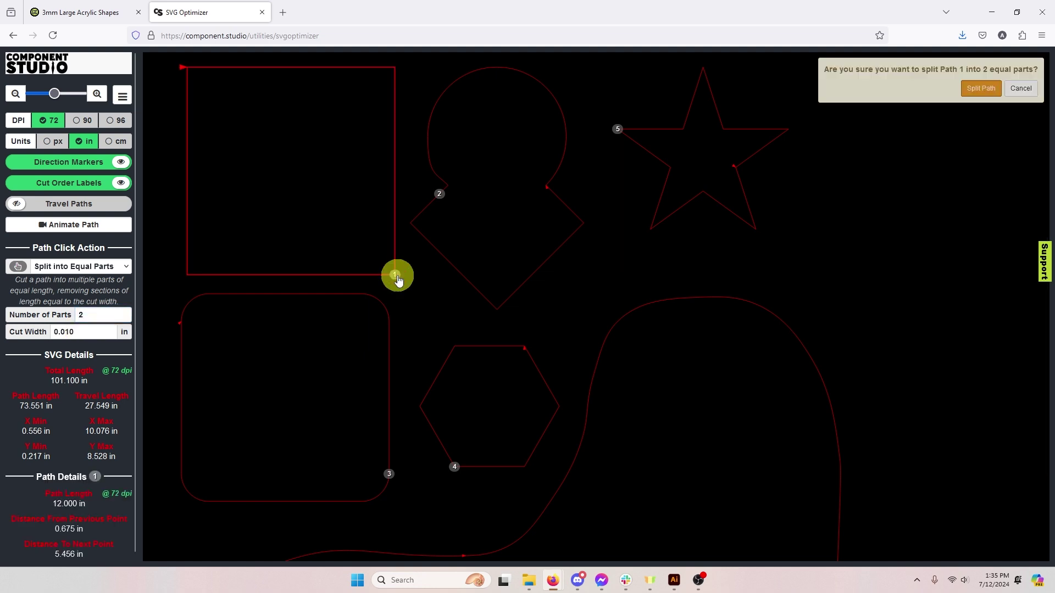
pyautogui.click(978, 90)
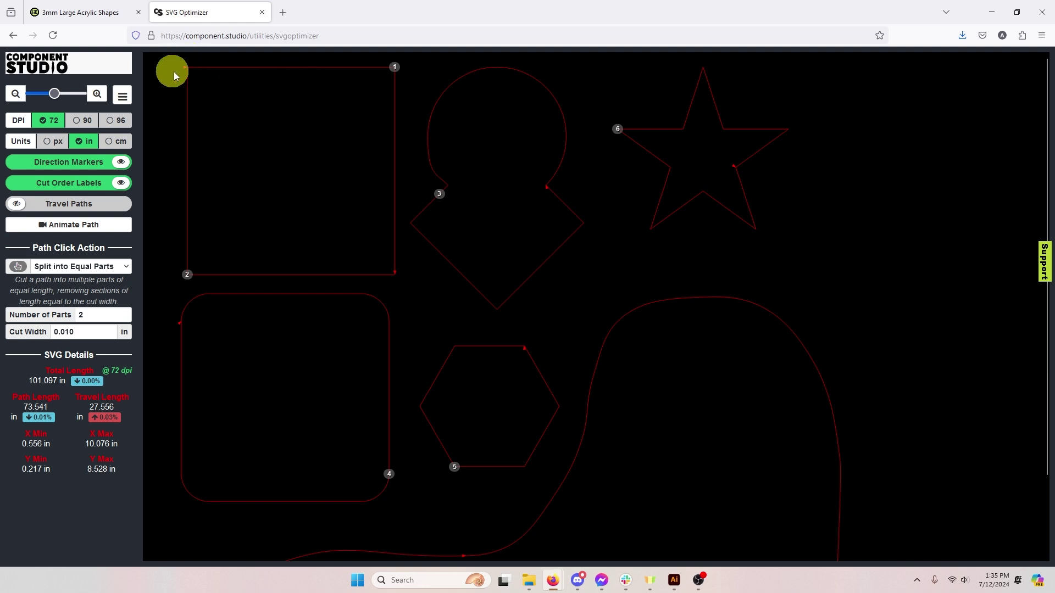
pyautogui.click(93, 269)
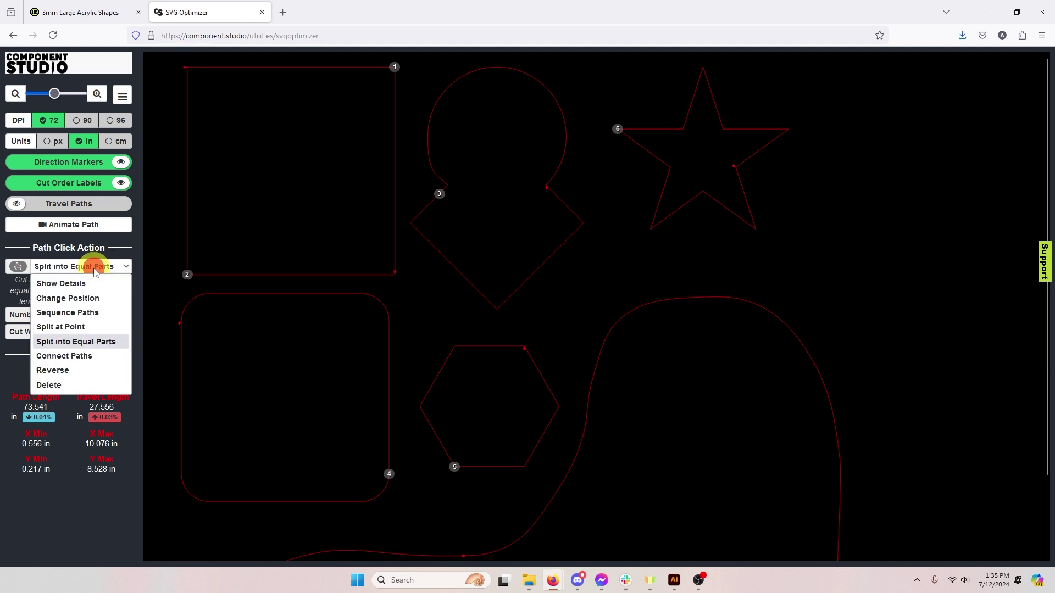
# - Connect square piece 2 back to path 1, leaving five paths totalling 102.347 in
pyautogui.click(78, 357)
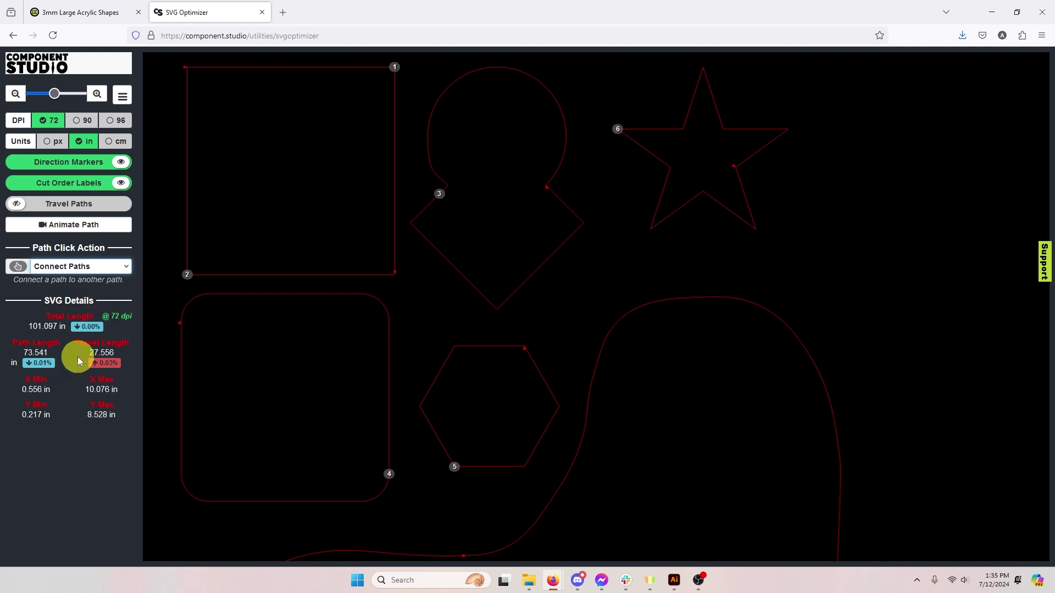
pyautogui.click(186, 265)
pyautogui.click(373, 67)
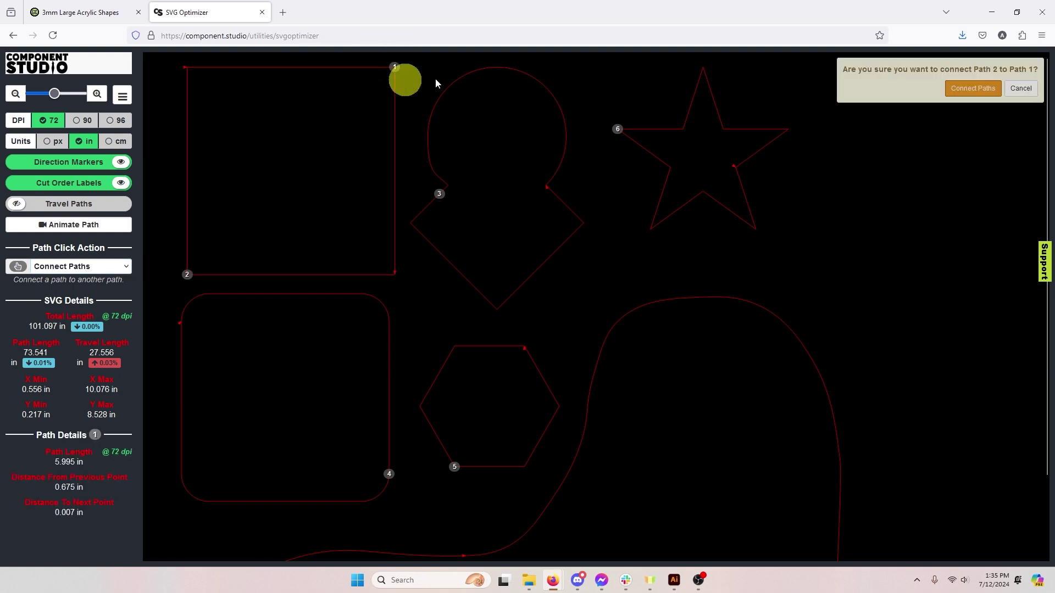
pyautogui.click(973, 89)
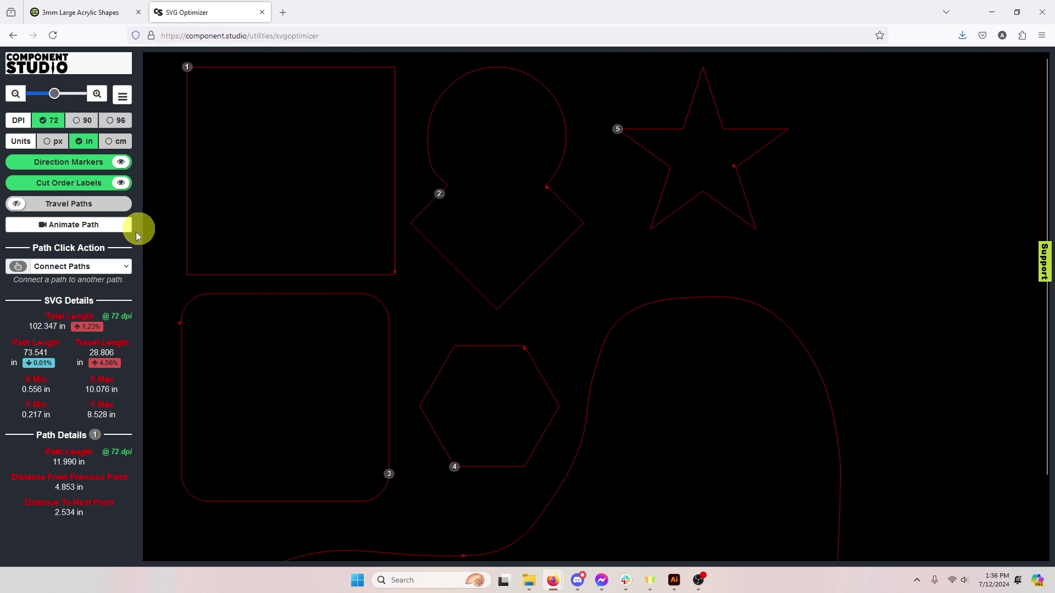
pyautogui.click(125, 266)
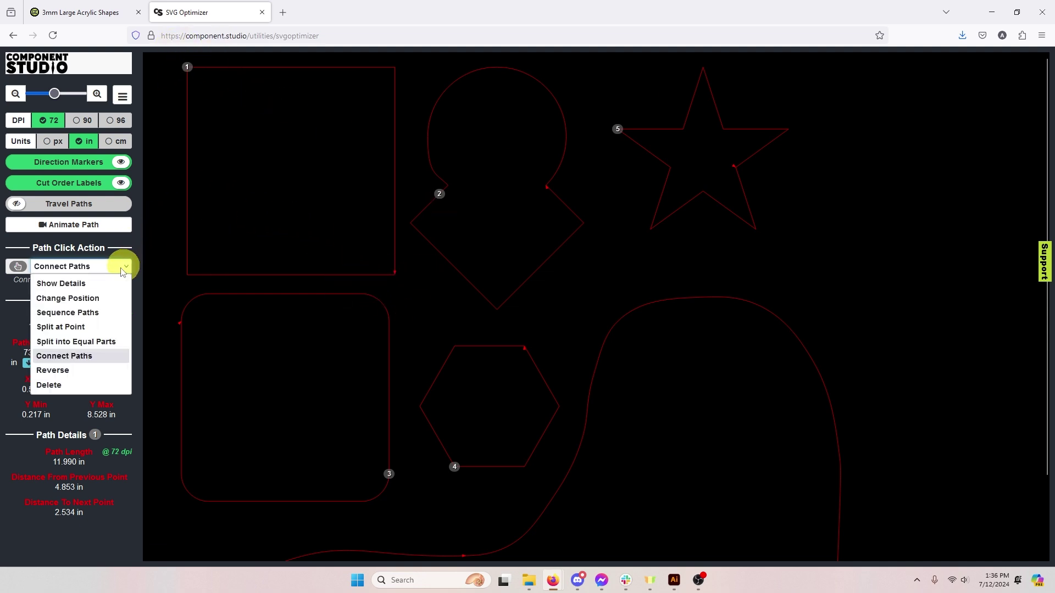
# - Split the square into 3 equal parts, bringing the design to seven paths
pyautogui.click(77, 341)
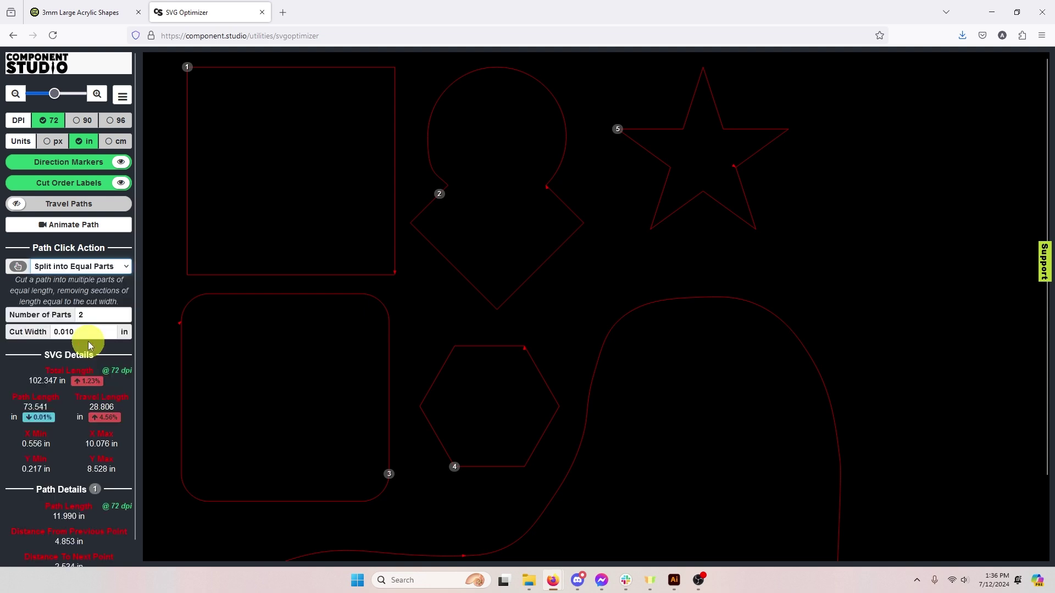
pyautogui.doubleClick(99, 315)
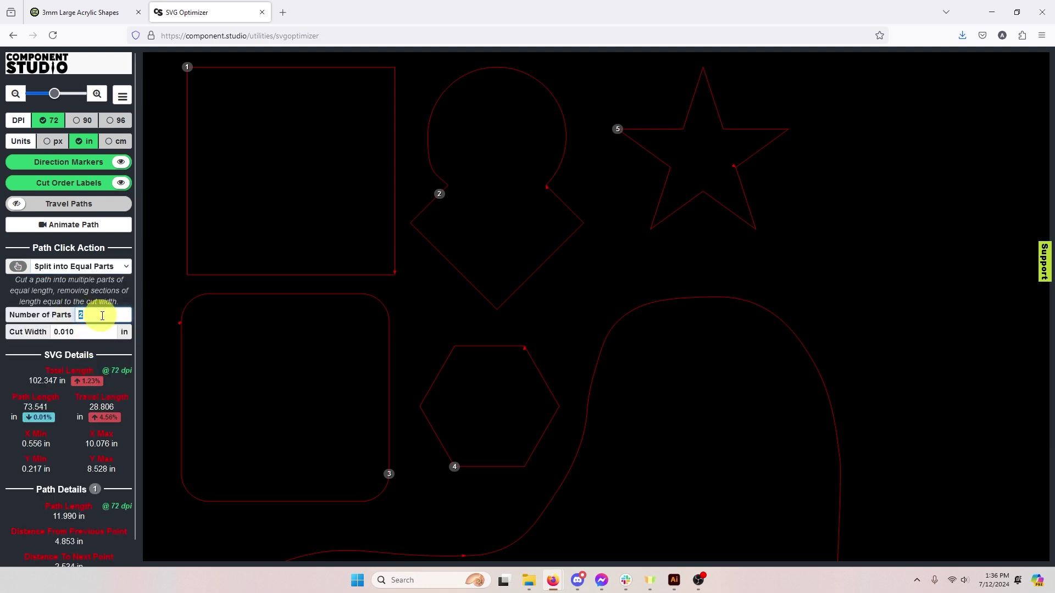
pyautogui.write('3')
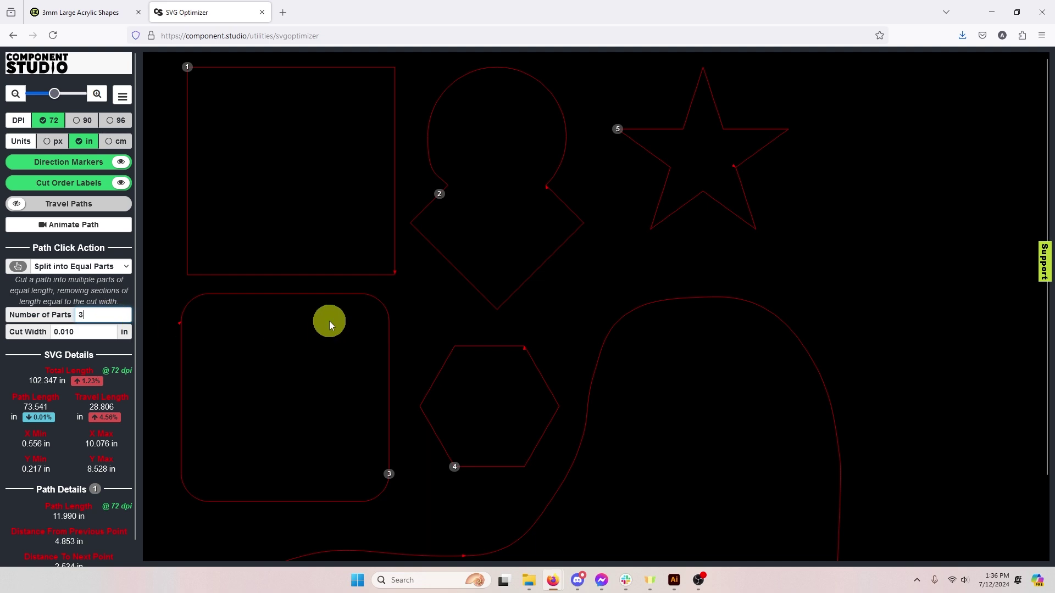
pyautogui.click(188, 71)
pyautogui.click(979, 88)
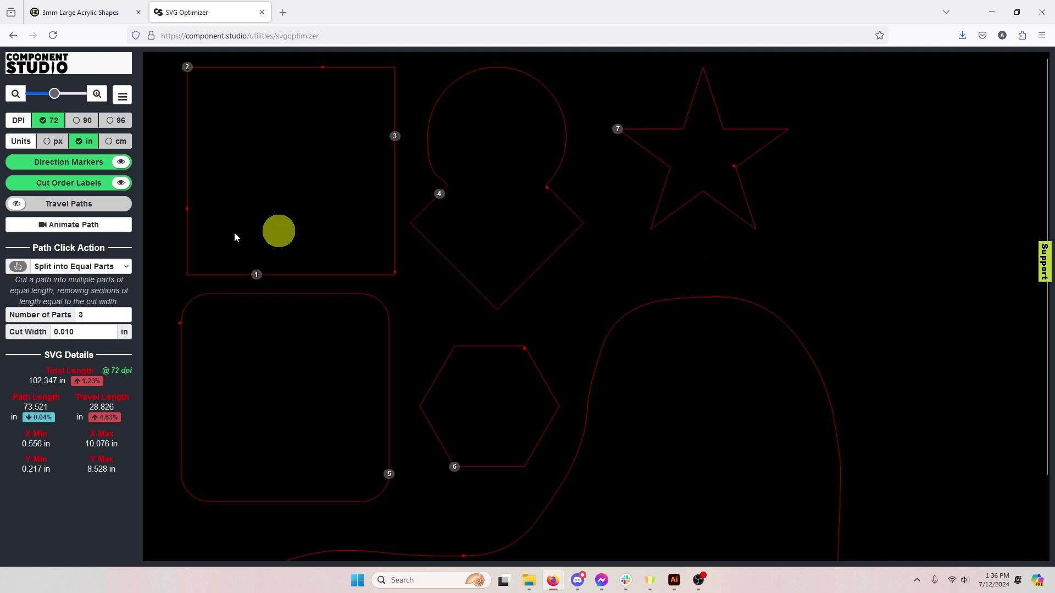
pyautogui.click(124, 268)
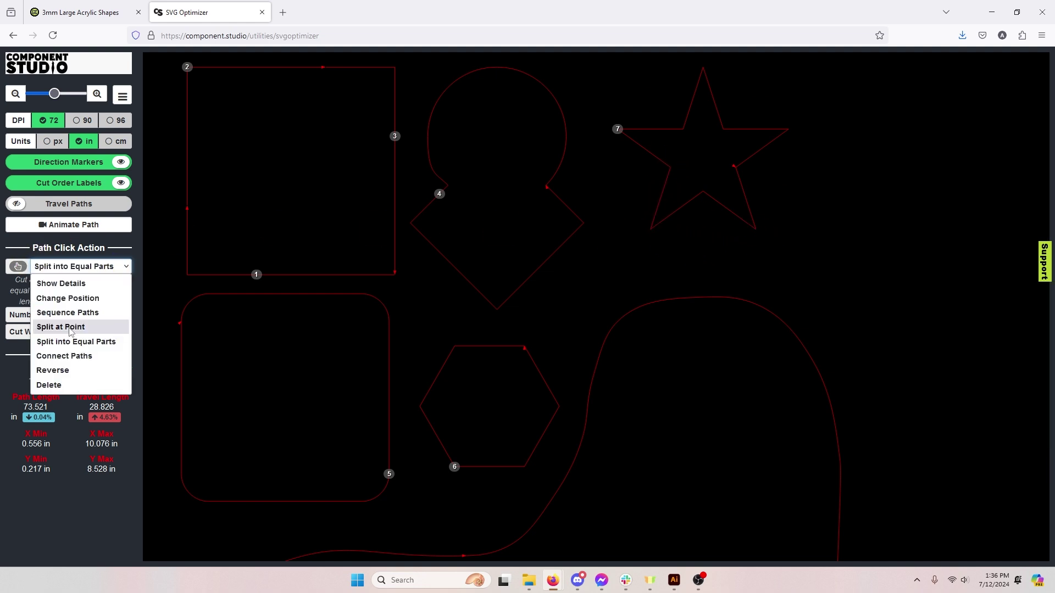
# - Split the star (path 7) at one point with a 0.010 in cut width
pyautogui.click(61, 327)
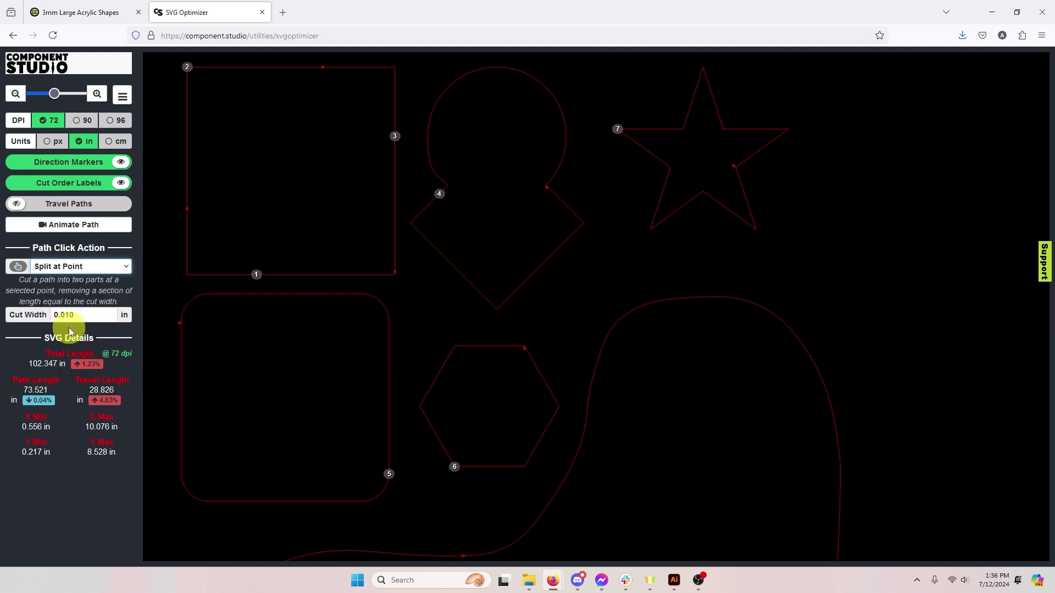
pyautogui.click(82, 312)
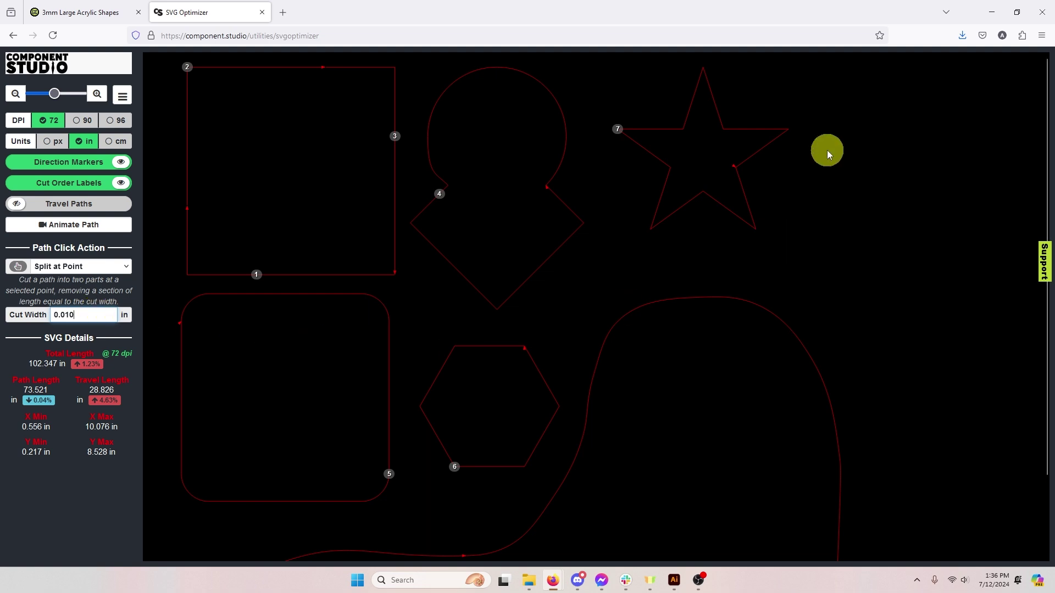
pyautogui.click(619, 134)
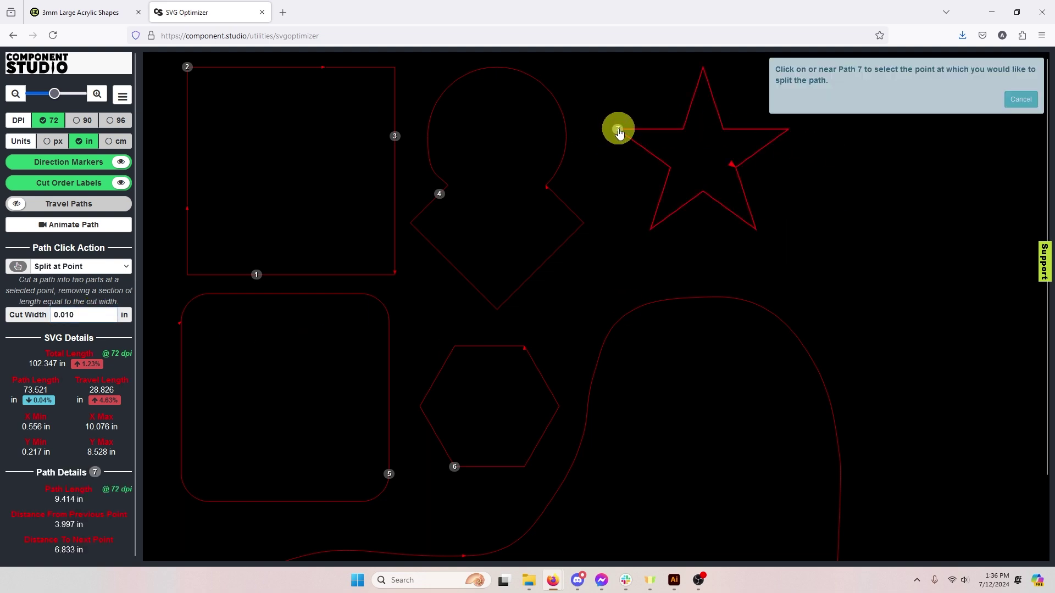
pyautogui.click(654, 160)
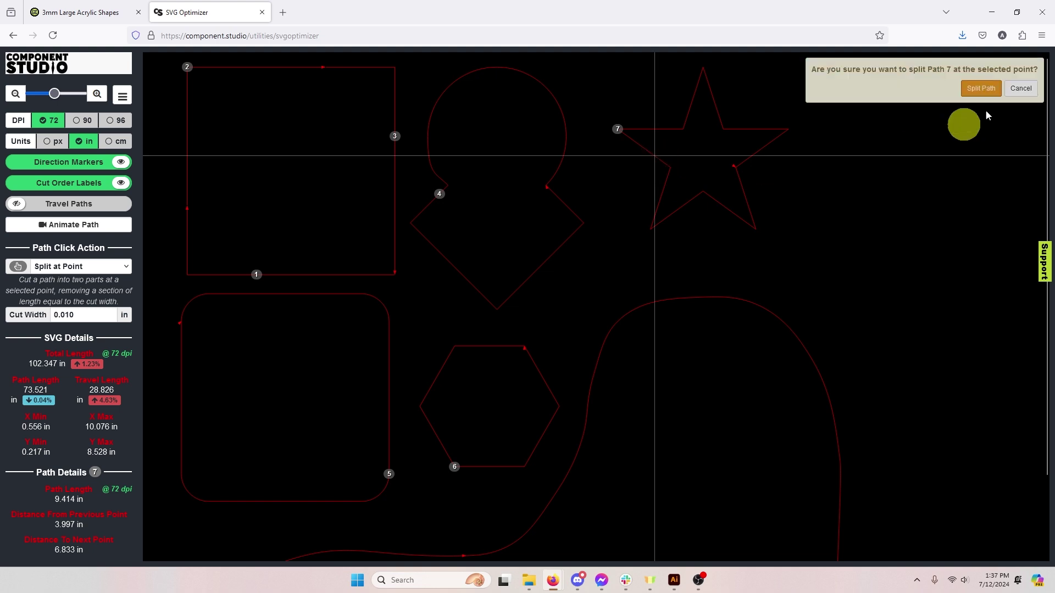
pyautogui.click(974, 89)
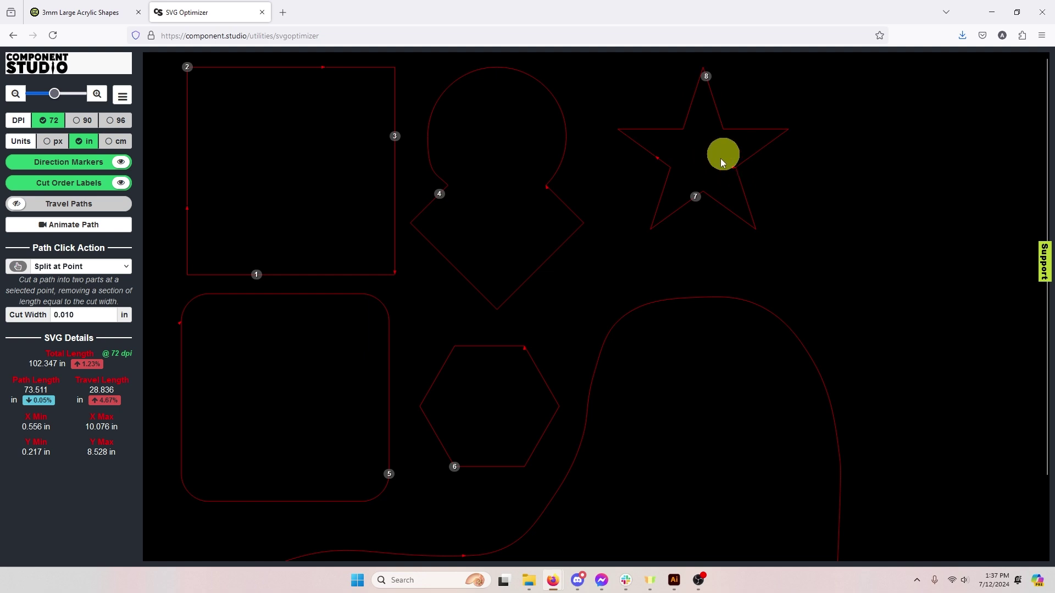
# - Connect star piece 8 back to path 7, bringing the total length to 101.222 in
pyautogui.click(118, 266)
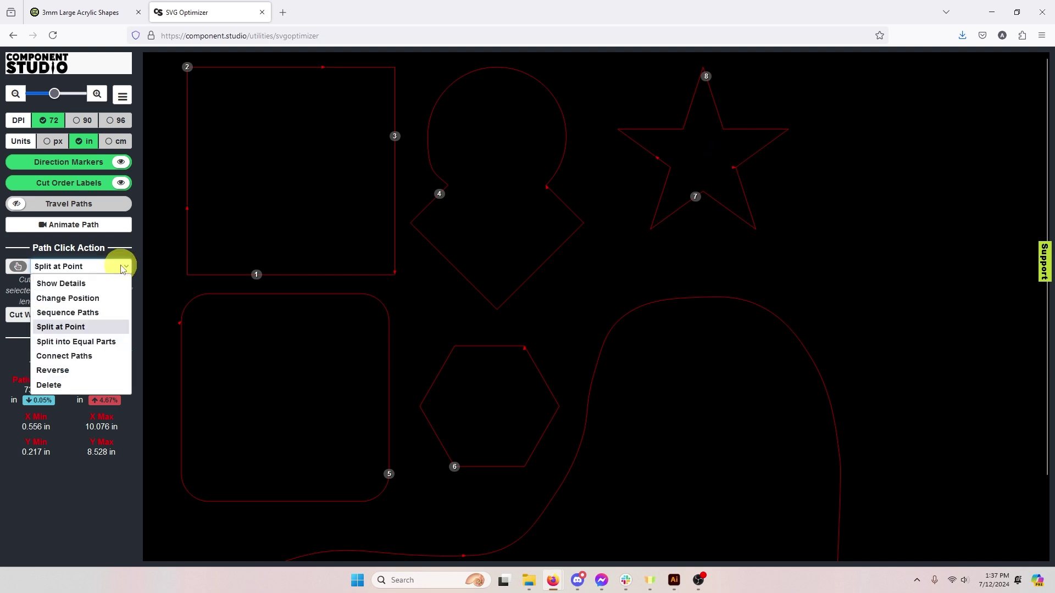
pyautogui.click(73, 358)
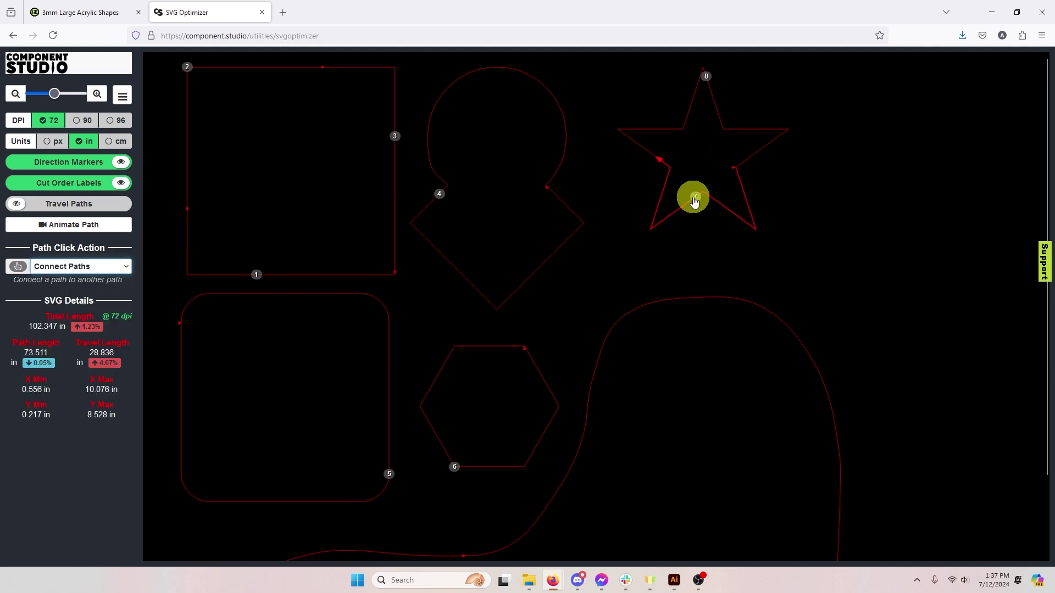
pyautogui.moveTo(708, 79)
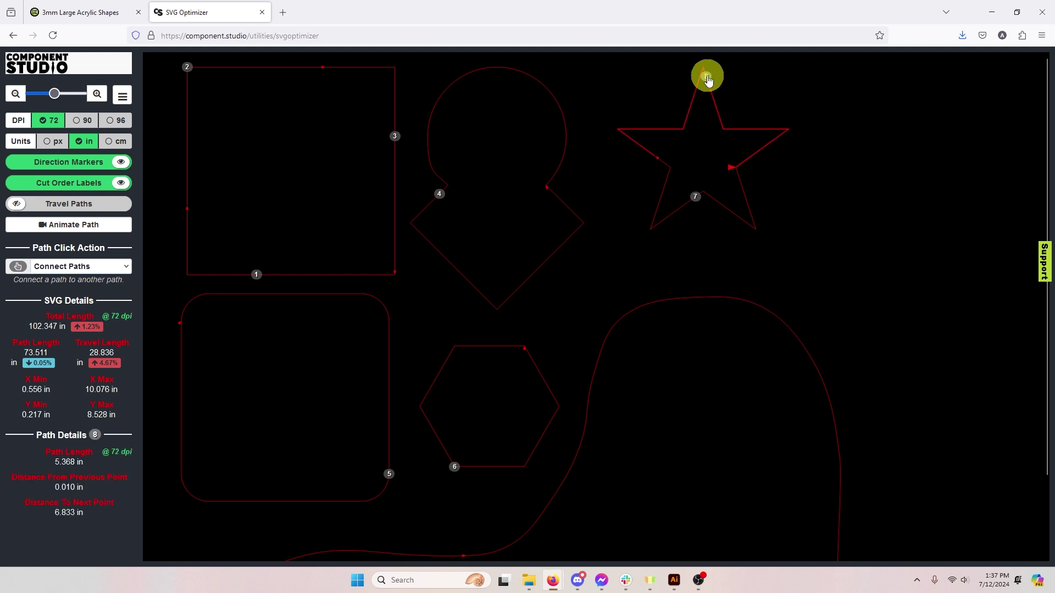
pyautogui.click(709, 79)
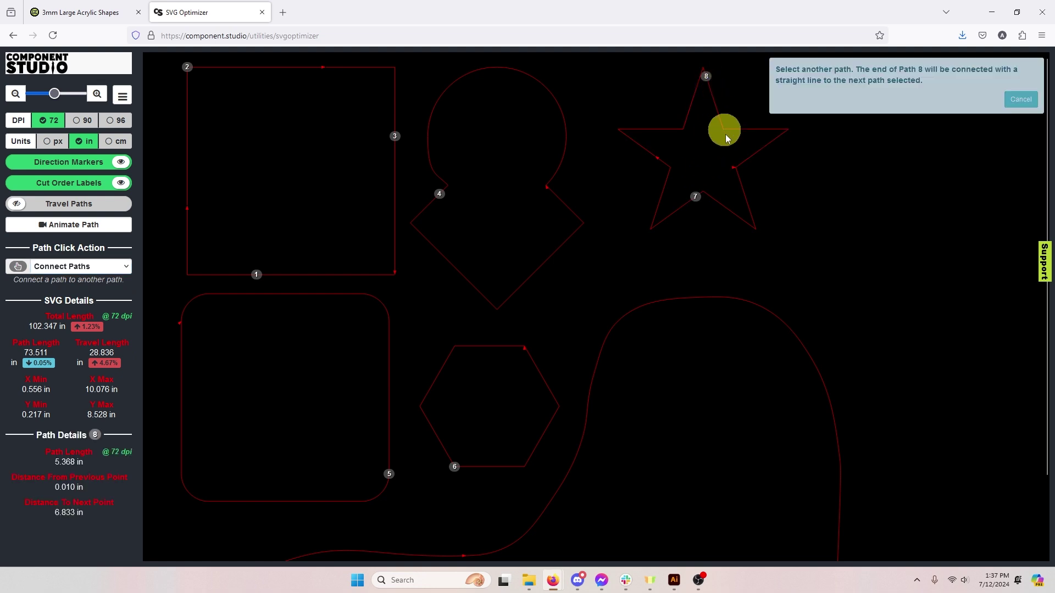
pyautogui.click(697, 196)
pyautogui.click(984, 95)
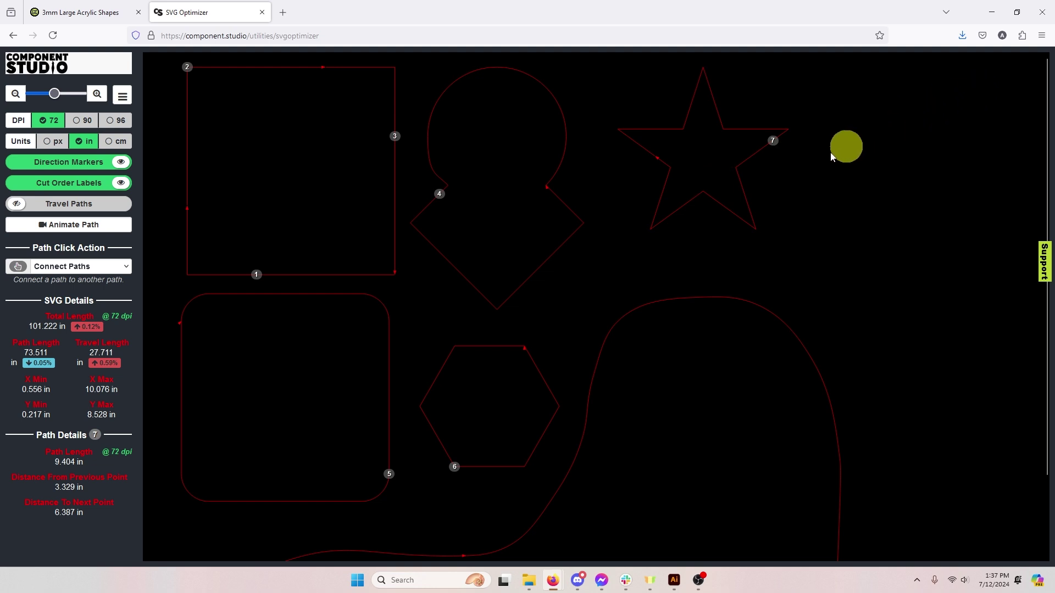
# - Split the star at its upper right and lower edge into paths 7, 8 and 9
pyautogui.click(124, 269)
pyautogui.click(61, 327)
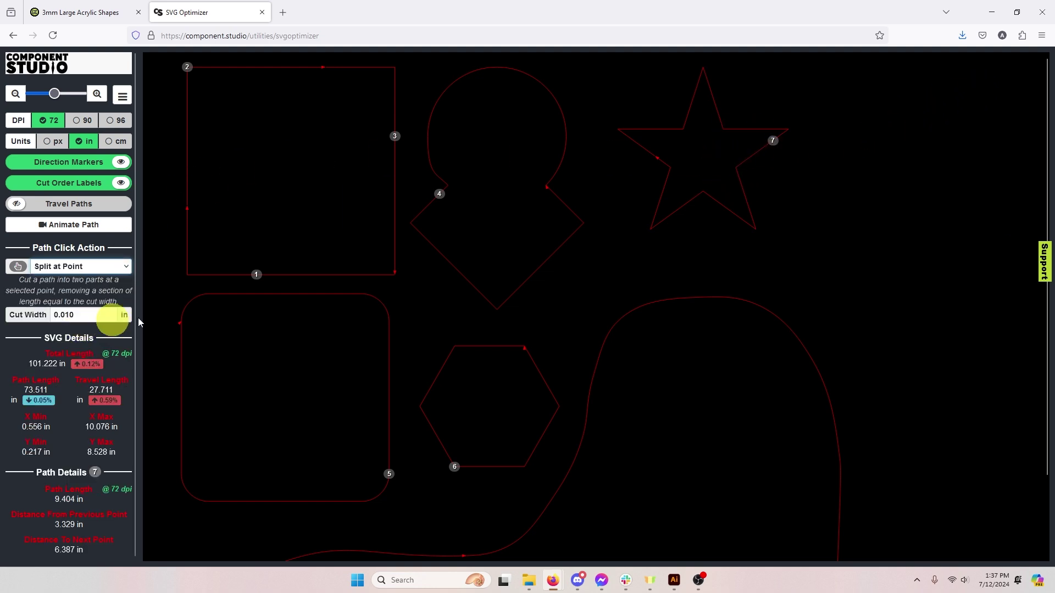
pyautogui.click(769, 147)
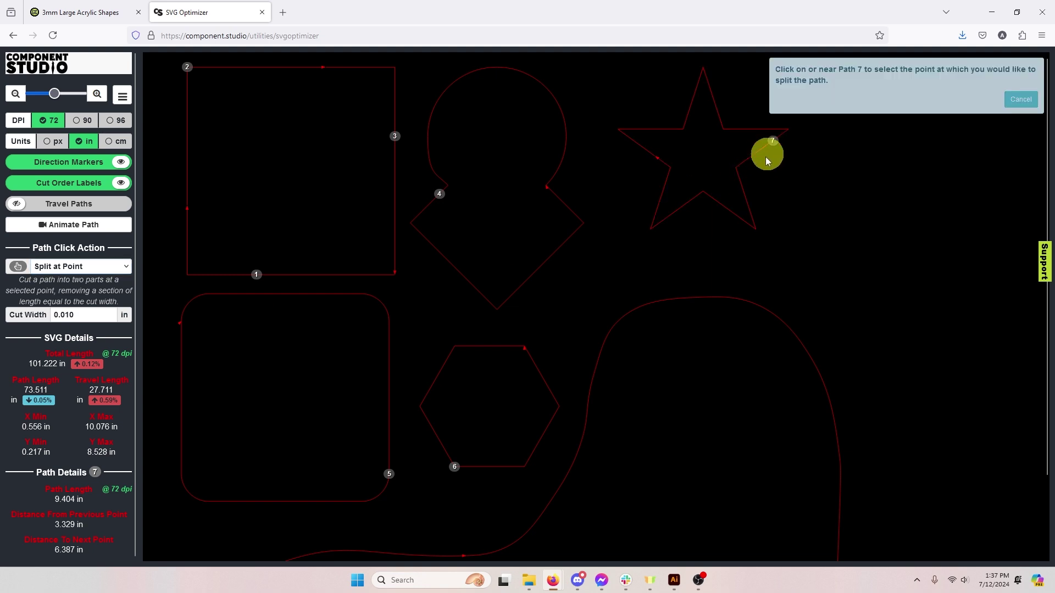
pyautogui.click(759, 162)
pyautogui.click(1021, 90)
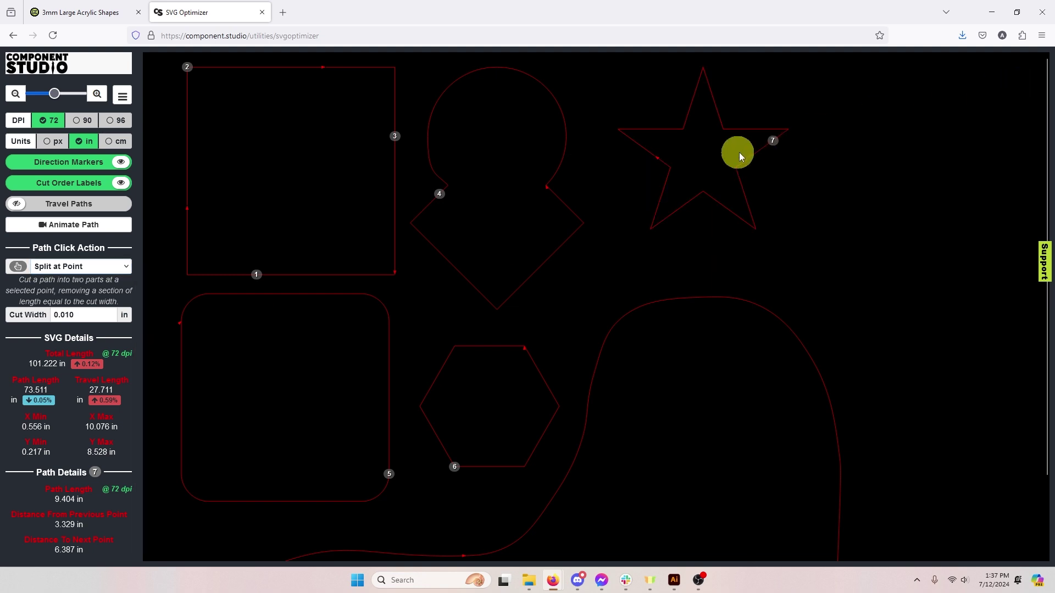
pyautogui.click(752, 128)
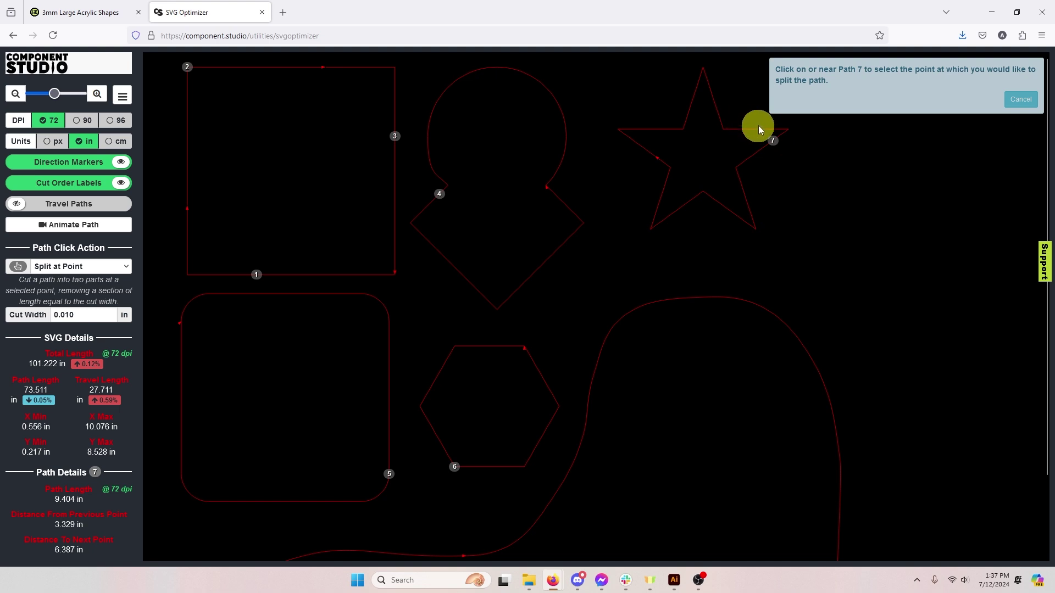
pyautogui.click(758, 128)
pyautogui.click(974, 87)
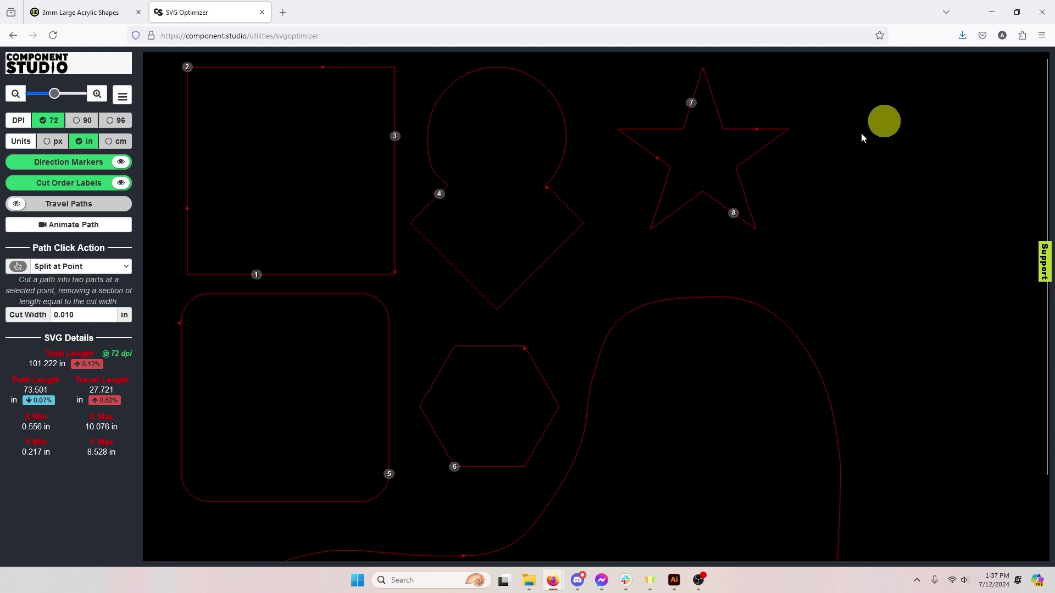
pyautogui.click(714, 209)
pyautogui.click(971, 88)
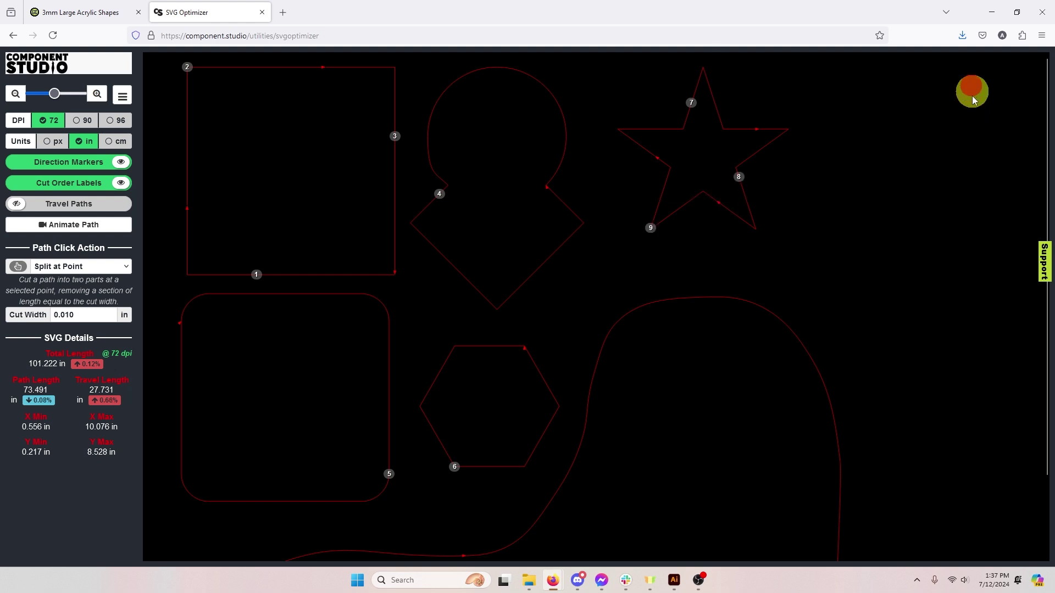
pyautogui.scroll(-2, 761, 306)
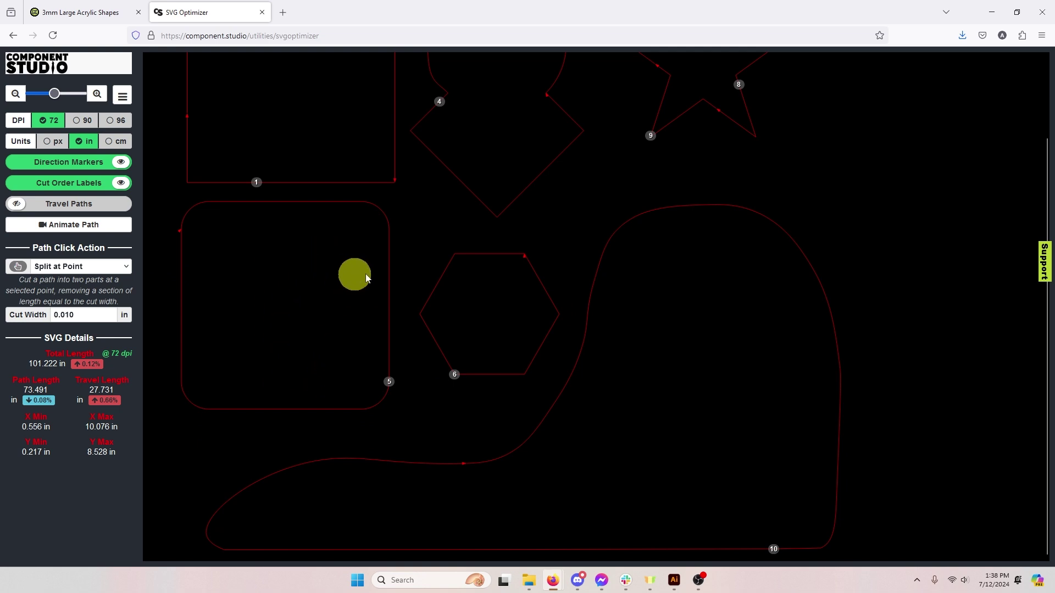
# - Set Split into Equal Parts to 4 parts and split the rounded square
pyautogui.click(127, 266)
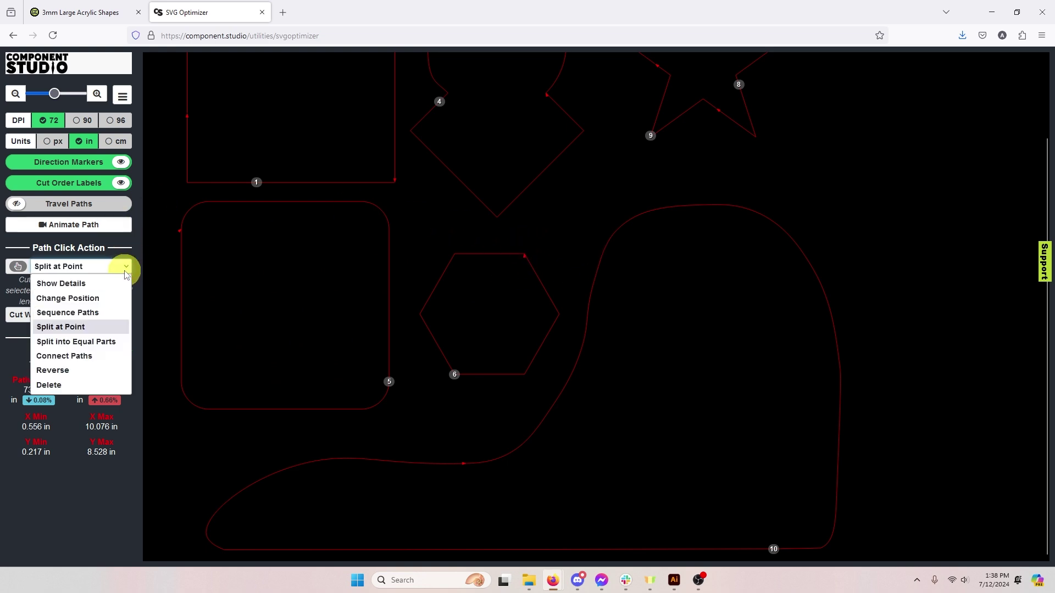
pyautogui.click(88, 342)
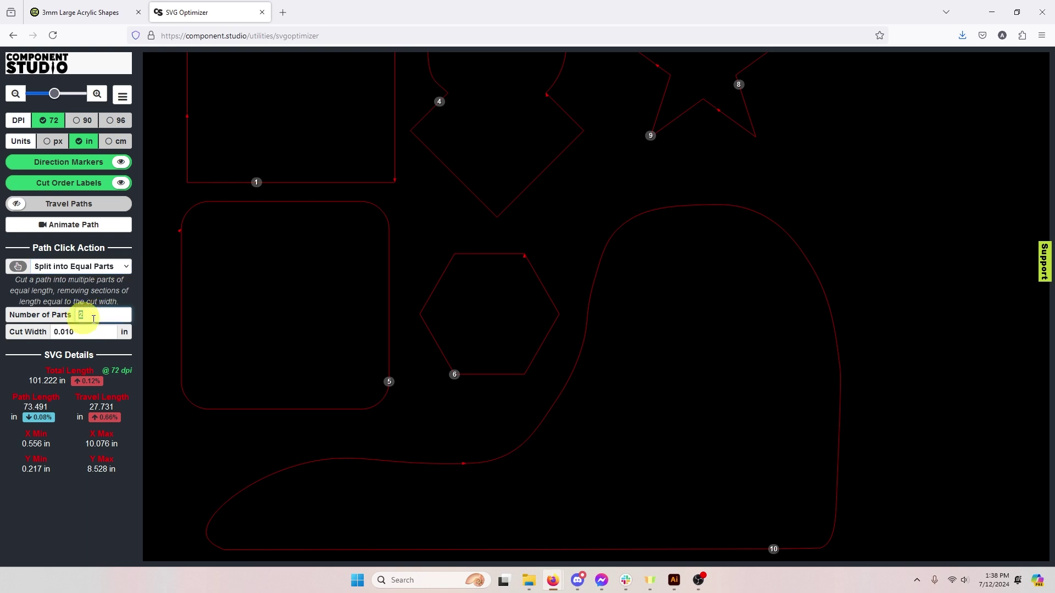
pyautogui.moveTo(84, 314); pyautogui.dragTo(110, 315)
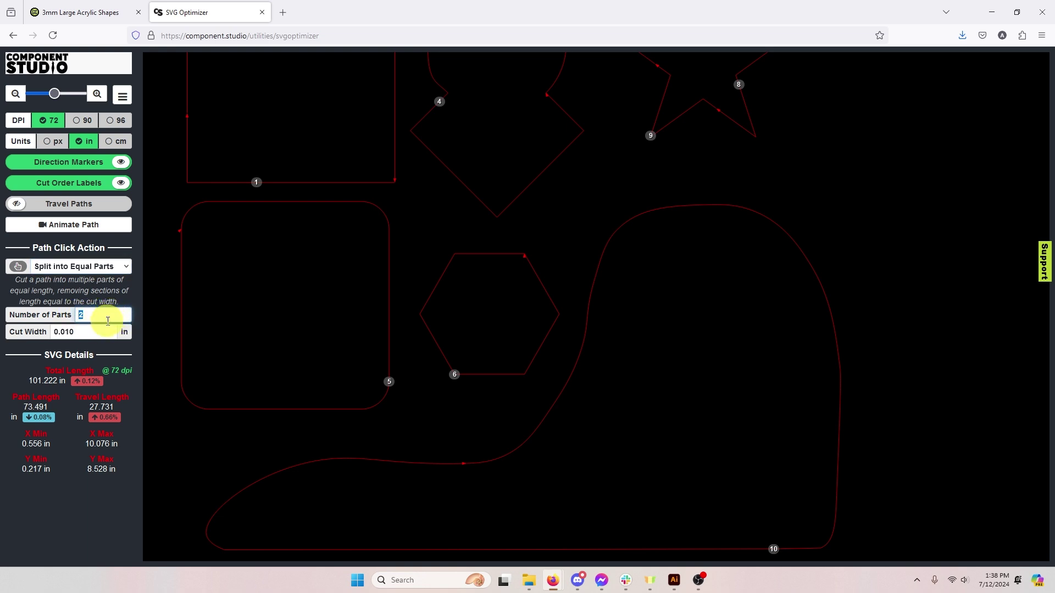
pyautogui.write('4')
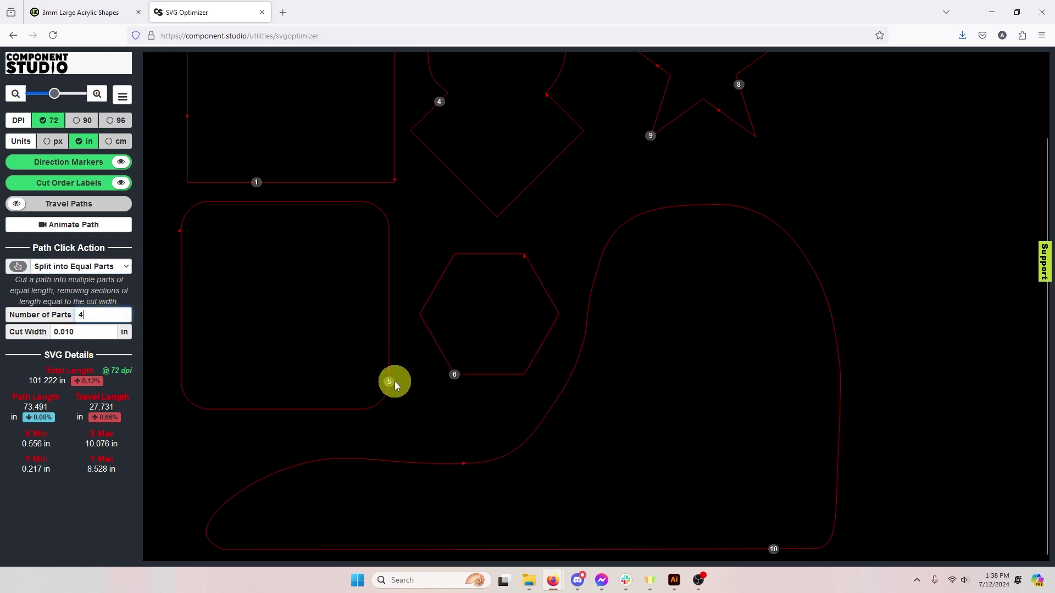
pyautogui.click(391, 388)
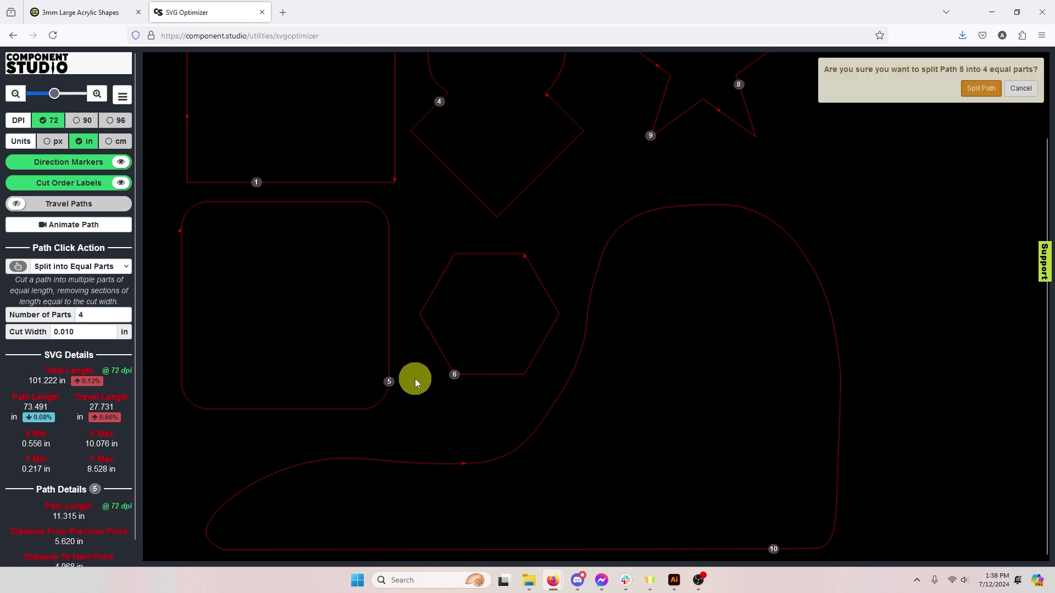
pyautogui.click(975, 89)
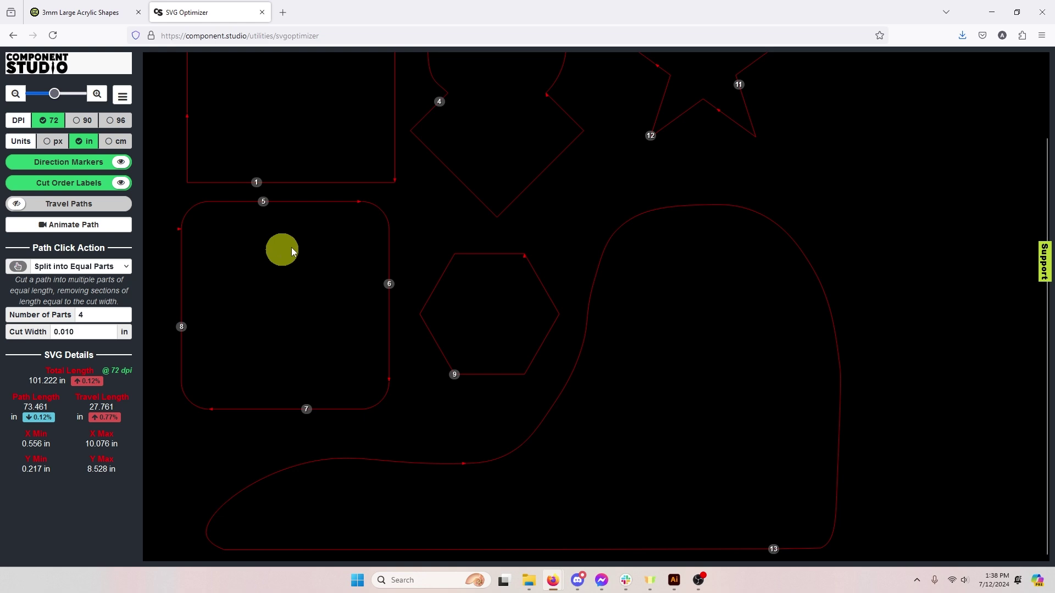
# - Split the circle-and-diamond outline, hexagon and large curve into 4 equal parts each
pyautogui.click(437, 100)
pyautogui.click(456, 379)
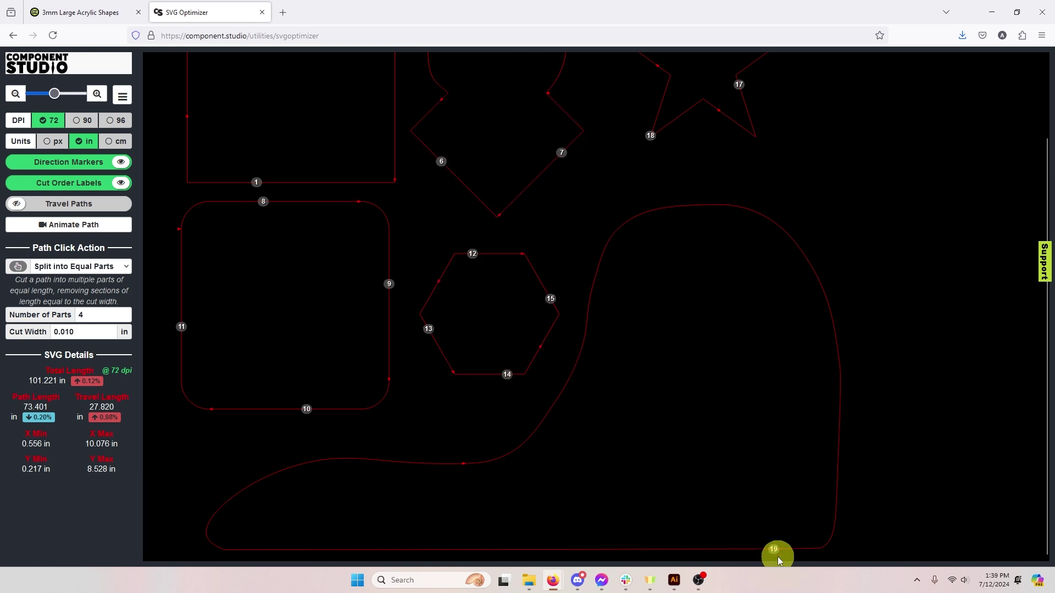
pyautogui.click(773, 550)
pyautogui.press('Return')
pyautogui.scroll(2, 759, 349)
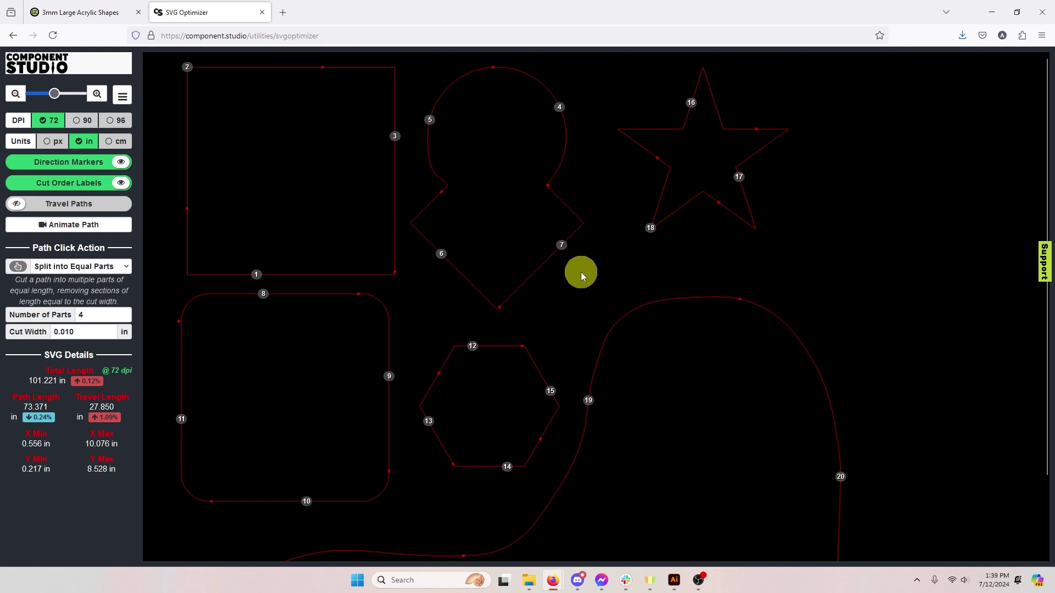
pyautogui.click(126, 98)
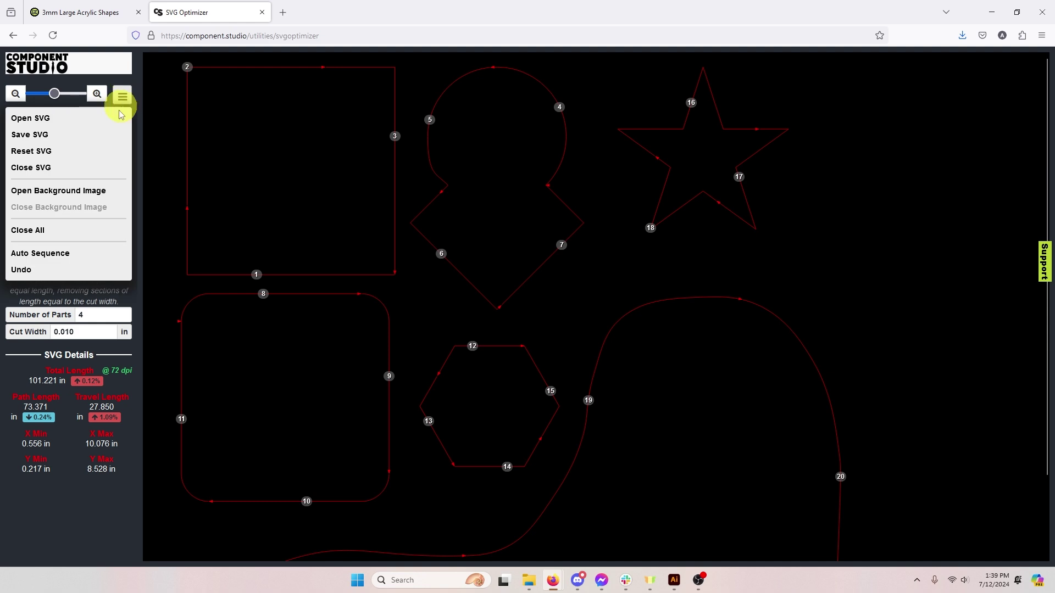
# - Auto-sequence the cut order, tuning the speed/travel slider, reducing travel to 12.951 in
pyautogui.click(58, 256)
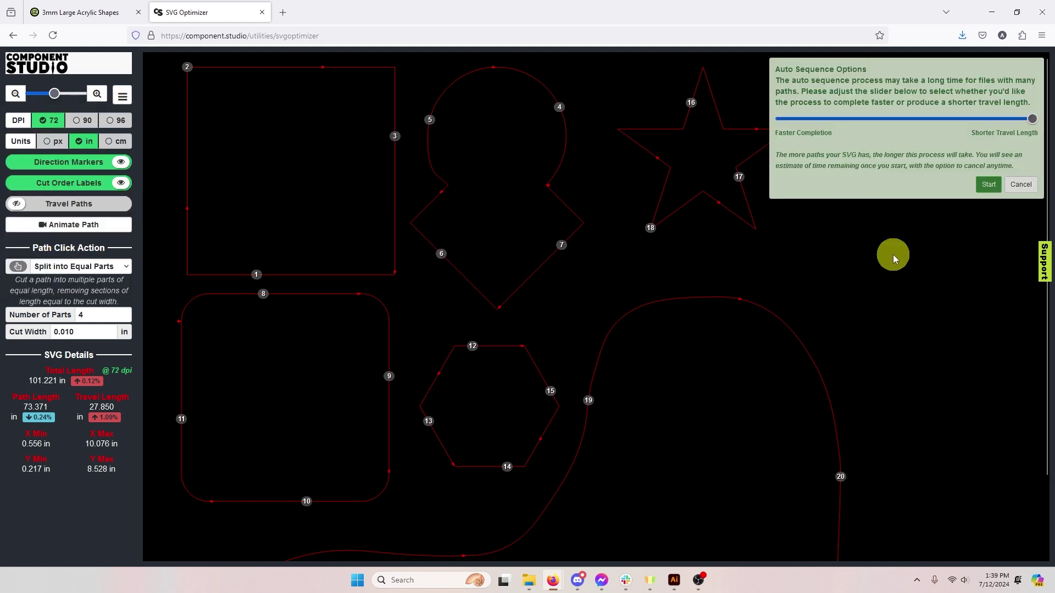
pyautogui.moveTo(1031, 119); pyautogui.dragTo(774, 120)
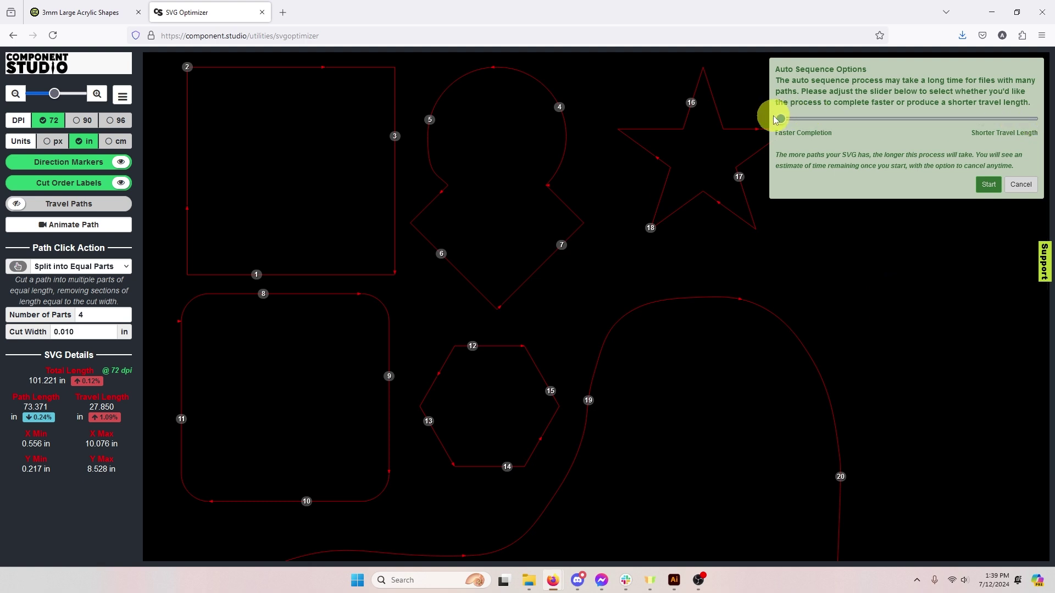
pyautogui.moveTo(774, 119); pyautogui.dragTo(1037, 124)
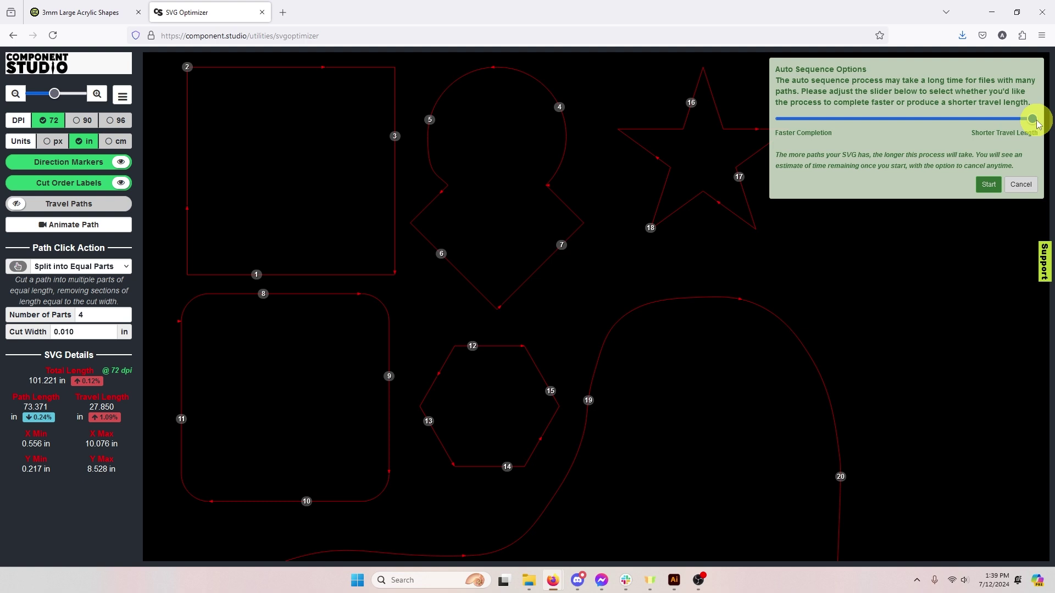
pyautogui.moveTo(1036, 123); pyautogui.dragTo(780, 121)
pyautogui.click(988, 183)
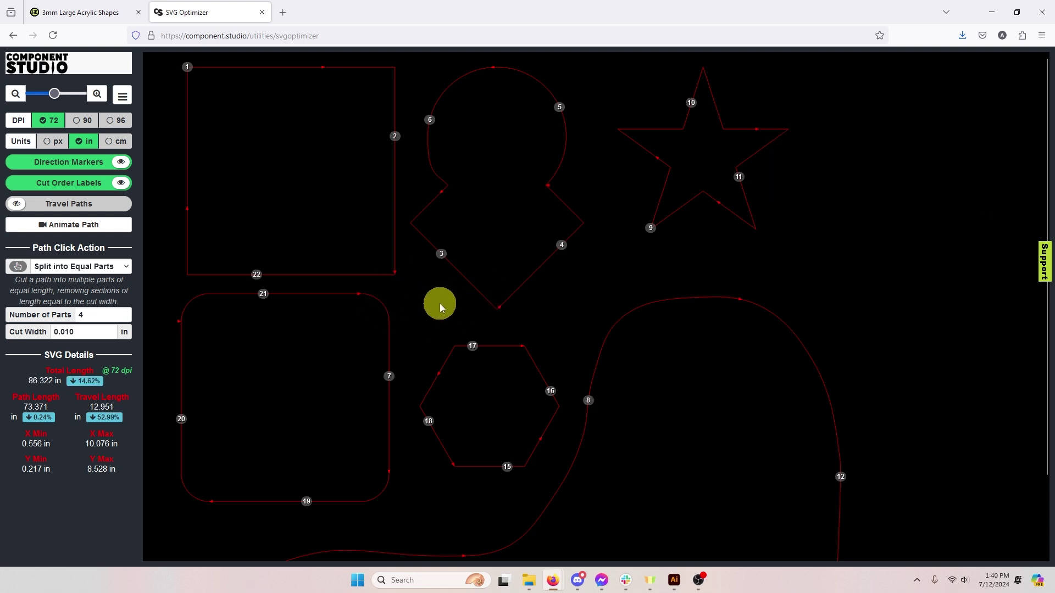
# - Save the optimized design as LargeAcrylicShape_72.svg and return to the product page
pyautogui.click(122, 96)
pyautogui.click(33, 135)
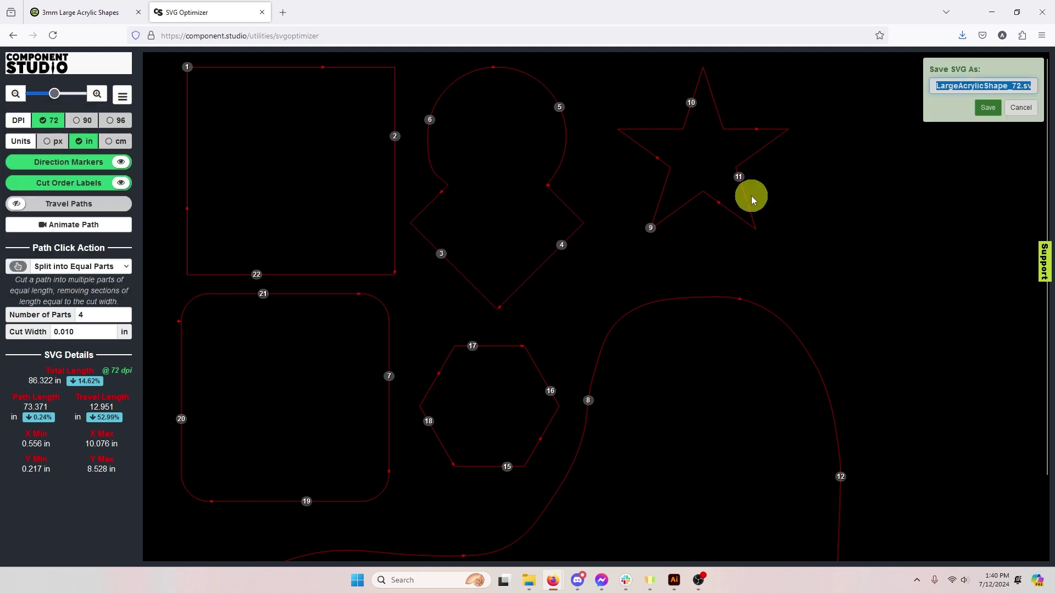
pyautogui.click(984, 110)
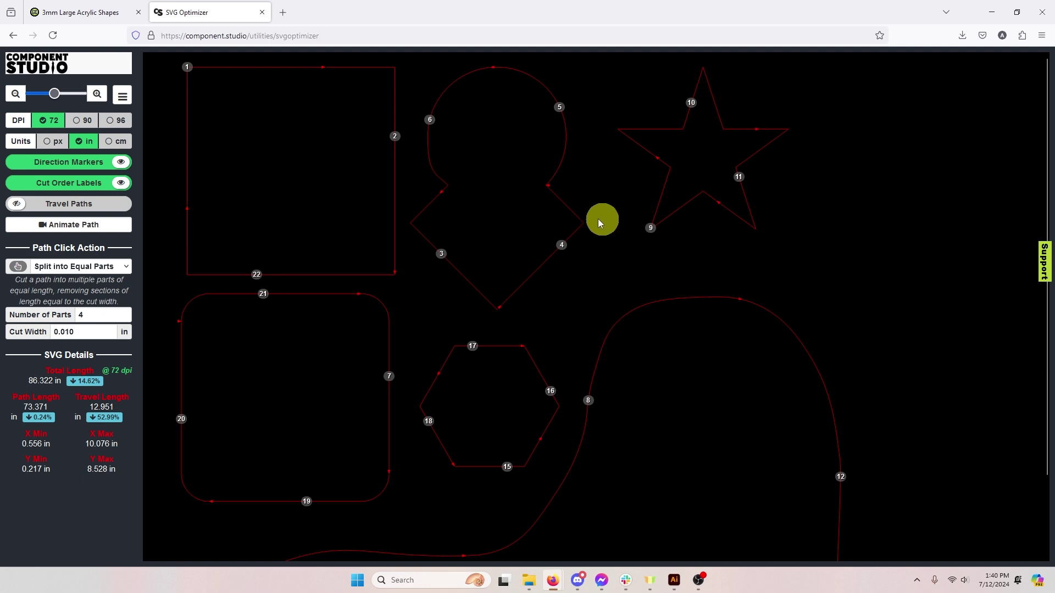
pyautogui.click(87, 20)
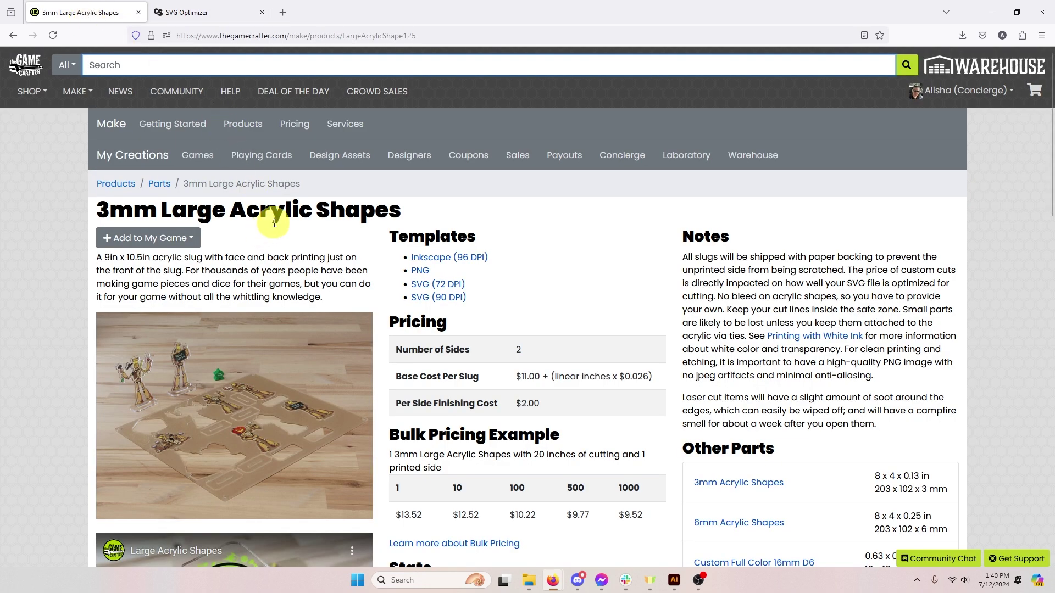
# - Add the 3mm Large Acrylic Shapes part to a game, set sides 1 and 2 to Blank, and upload the saved SVG as its cut file
pyautogui.click(191, 245)
pyautogui.click(140, 261)
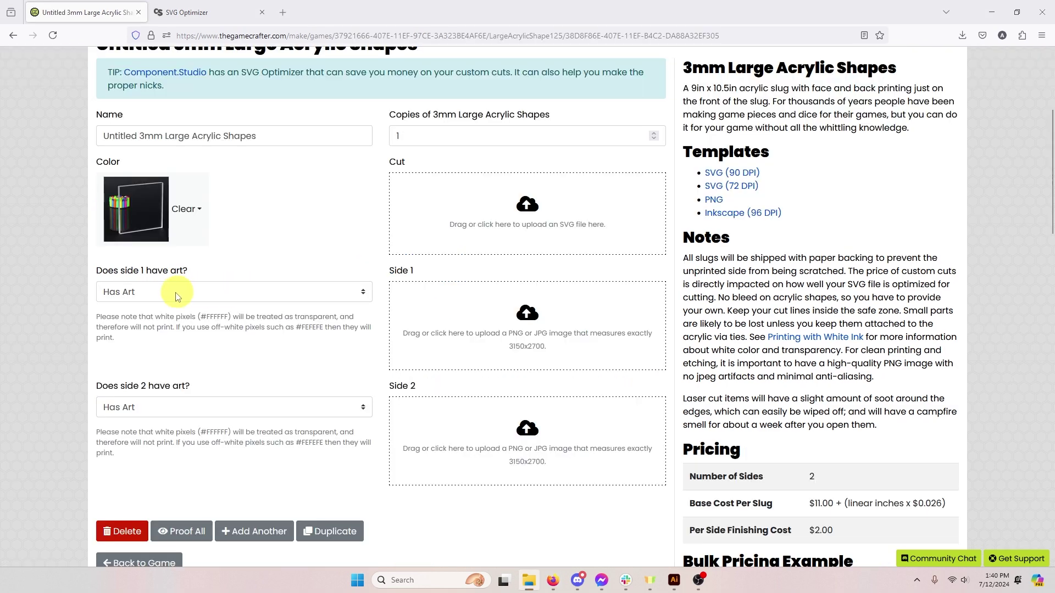
pyautogui.click(174, 295)
pyautogui.click(131, 326)
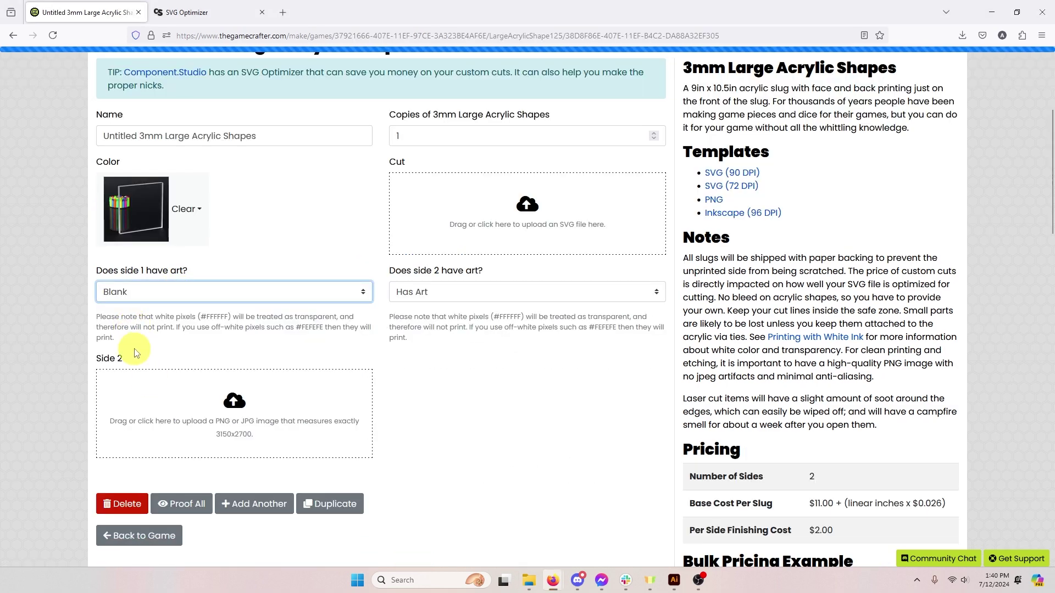
pyautogui.click(439, 293)
pyautogui.click(412, 327)
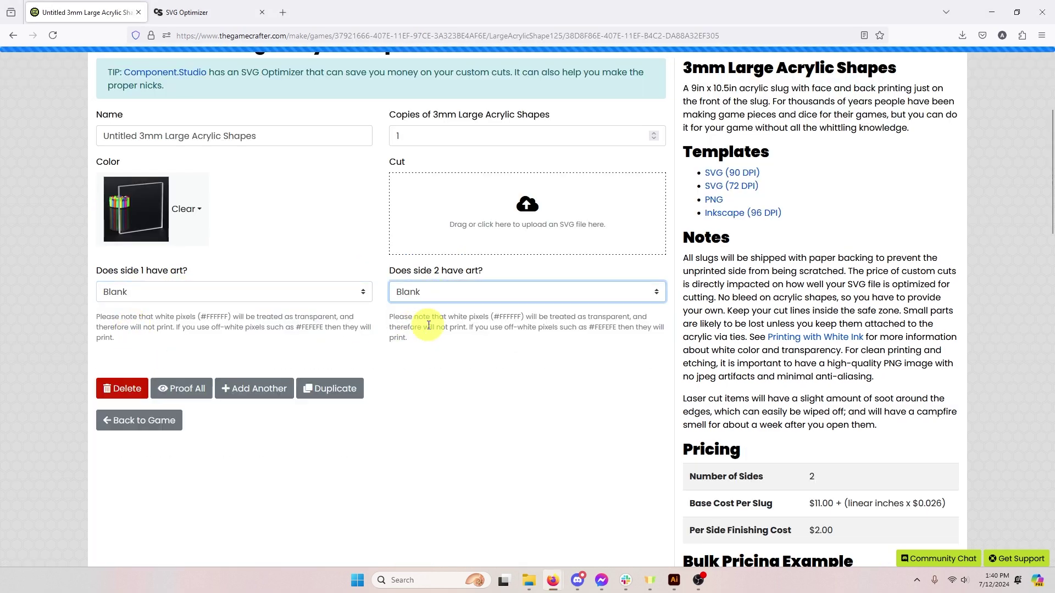
pyautogui.scroll(2, 558, 354)
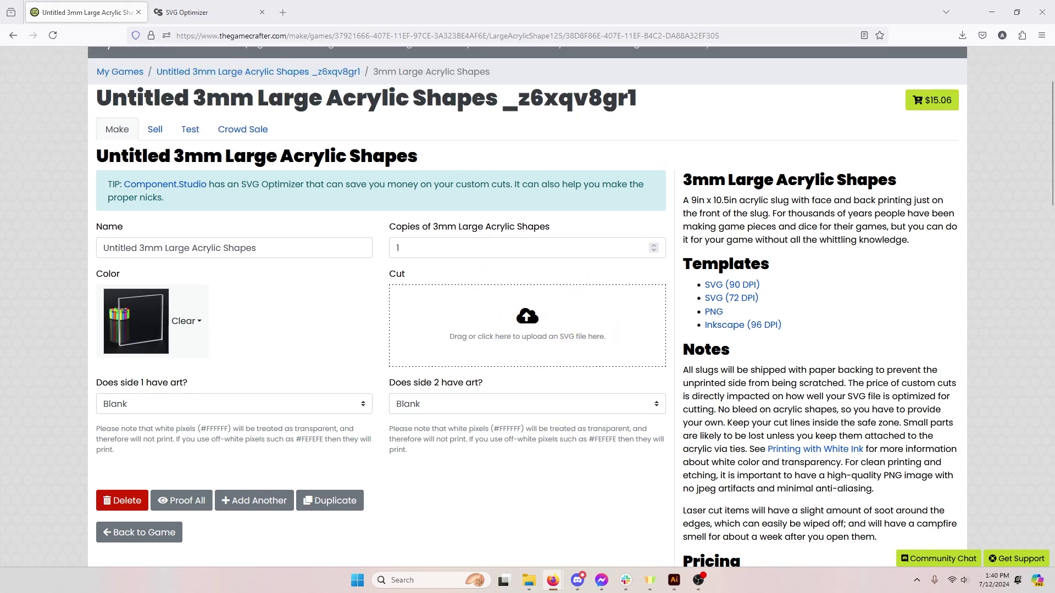
pyautogui.moveTo(1054, 308); pyautogui.dragTo(521, 319)
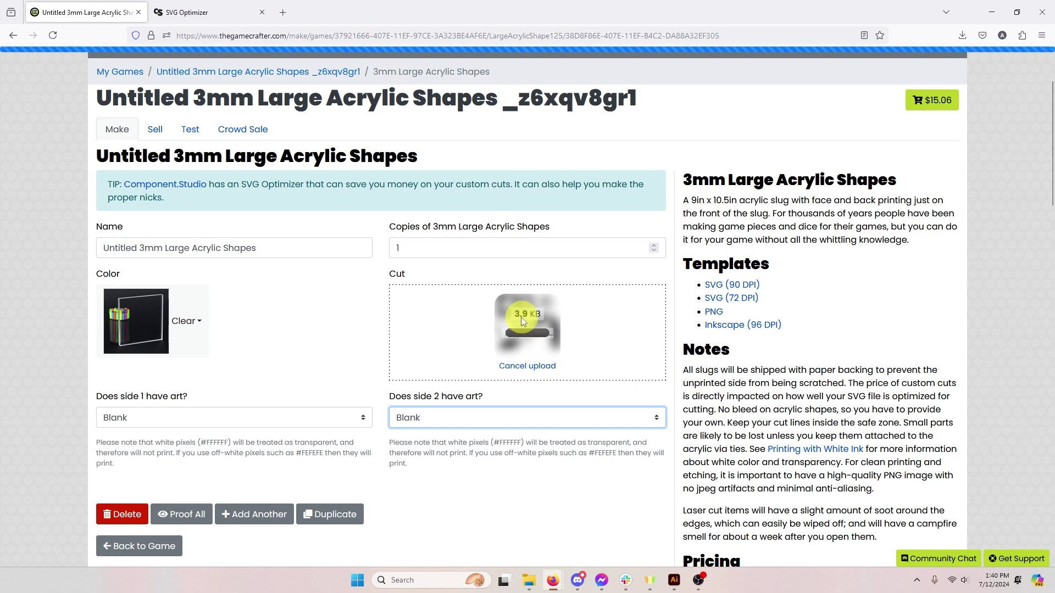